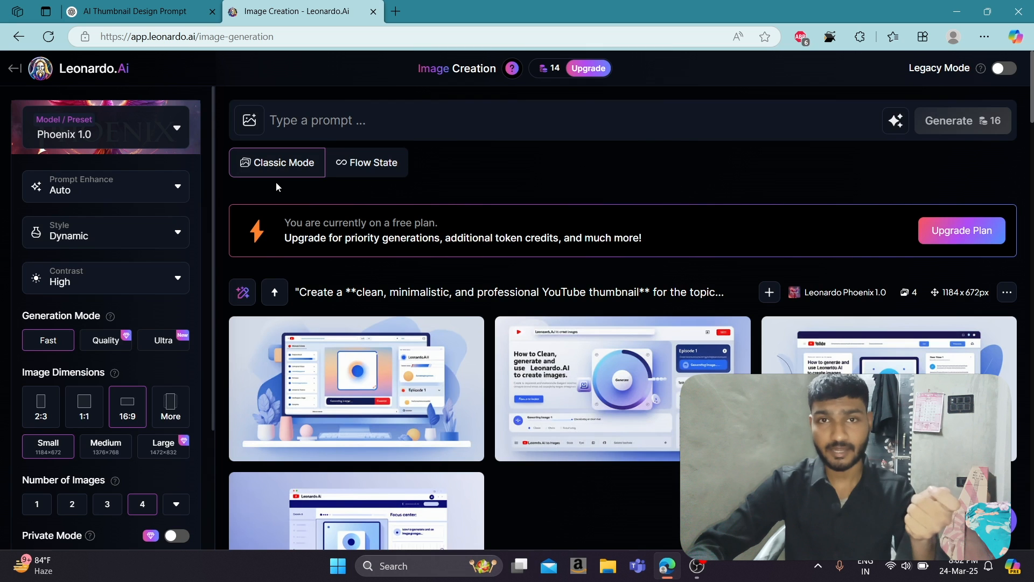
Look through the featured models and presets available for image generation, keeping Phoenix 1.0 selected
{"action": "left_click", "coordinate": [150, 145]}
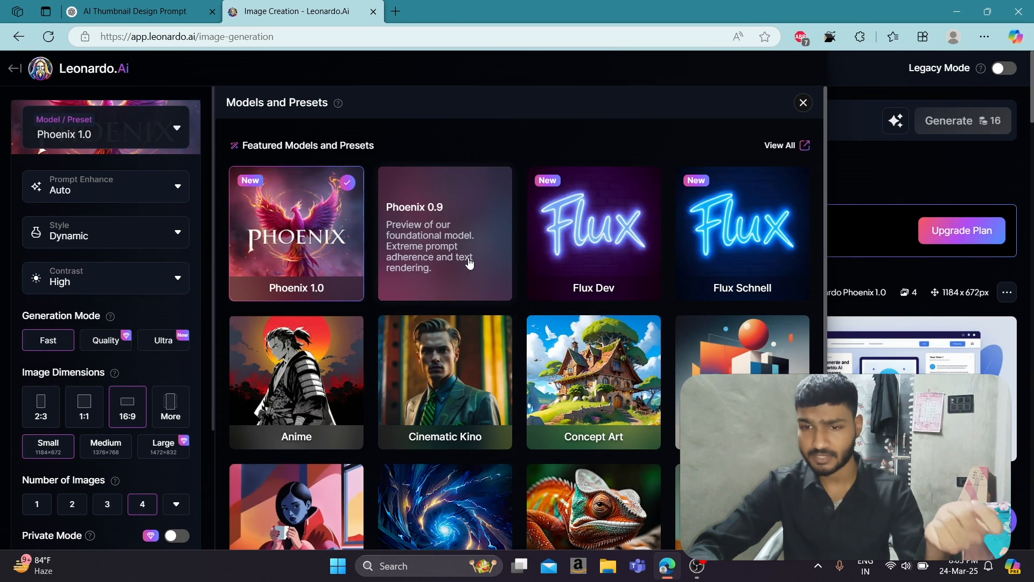
{"action": "scroll", "coordinate": [474, 368], "scroll_direction": "down", "scroll_amount": 2}
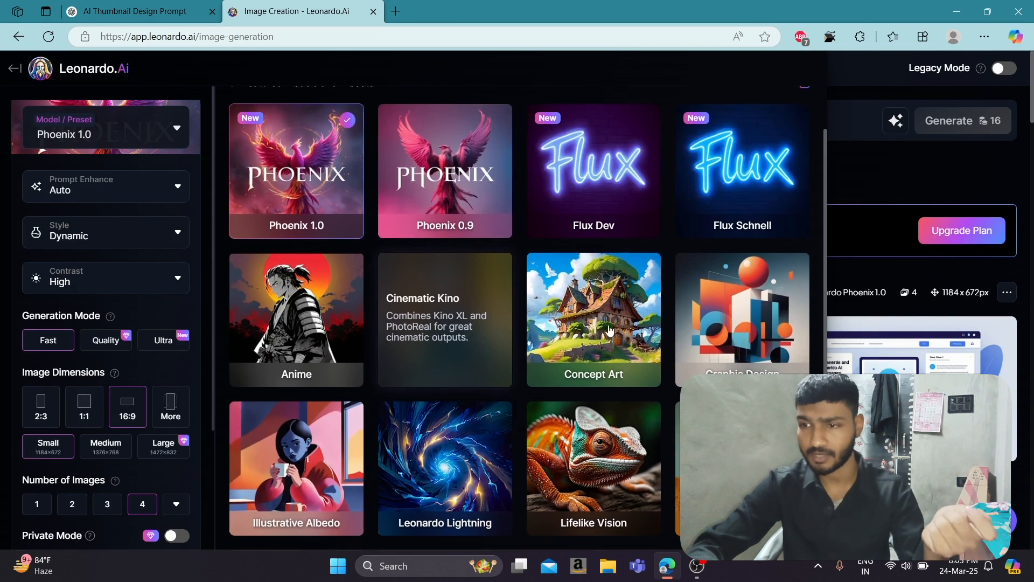
{"action": "scroll", "coordinate": [666, 455], "scroll_direction": "down", "scroll_amount": 2}
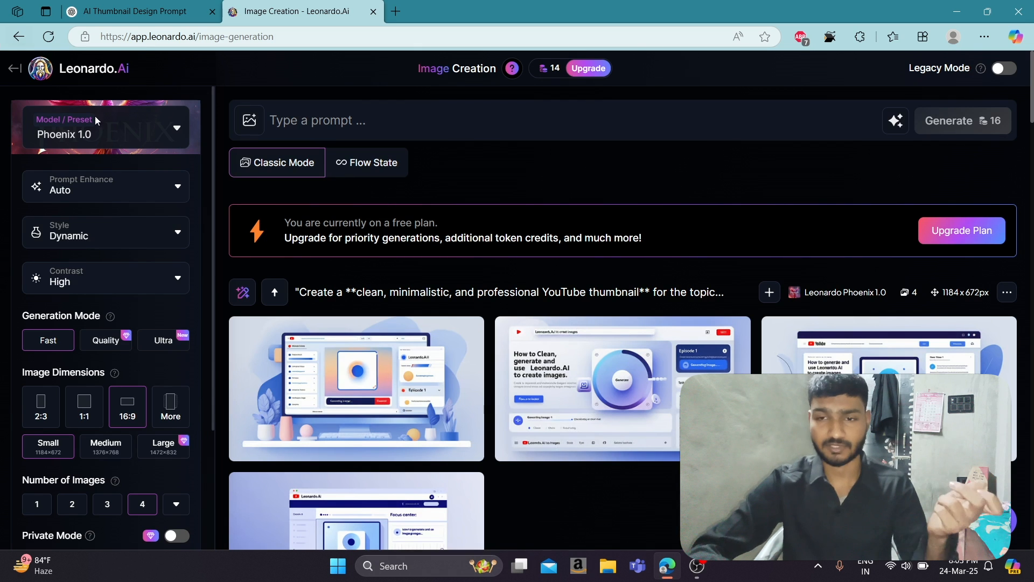
{"action": "left_click", "coordinate": [115, 134]}
{"action": "scroll", "coordinate": [389, 306], "scroll_direction": "down", "scroll_amount": 1}
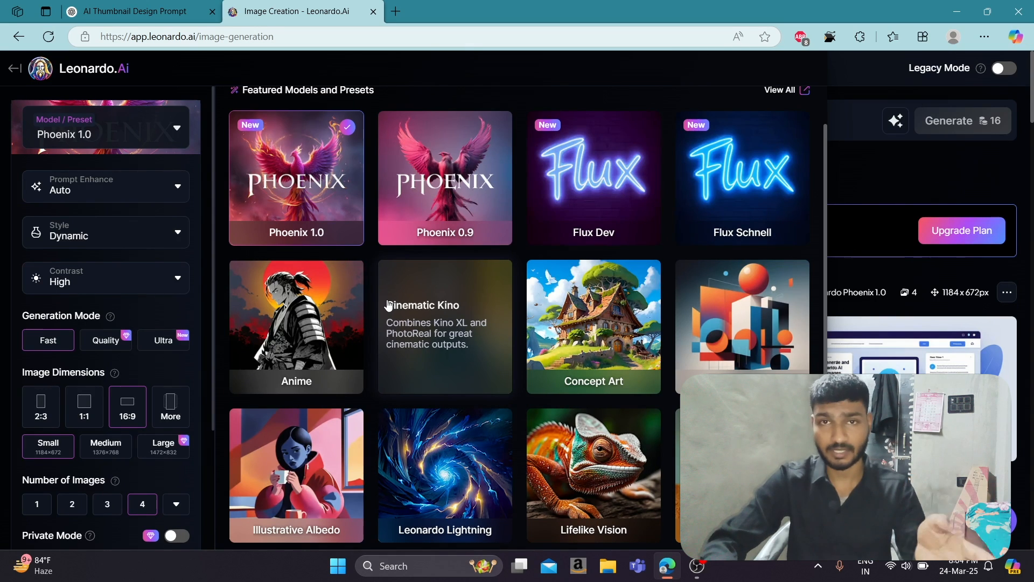
{"action": "scroll", "coordinate": [580, 401], "scroll_direction": "down", "scroll_amount": 3}
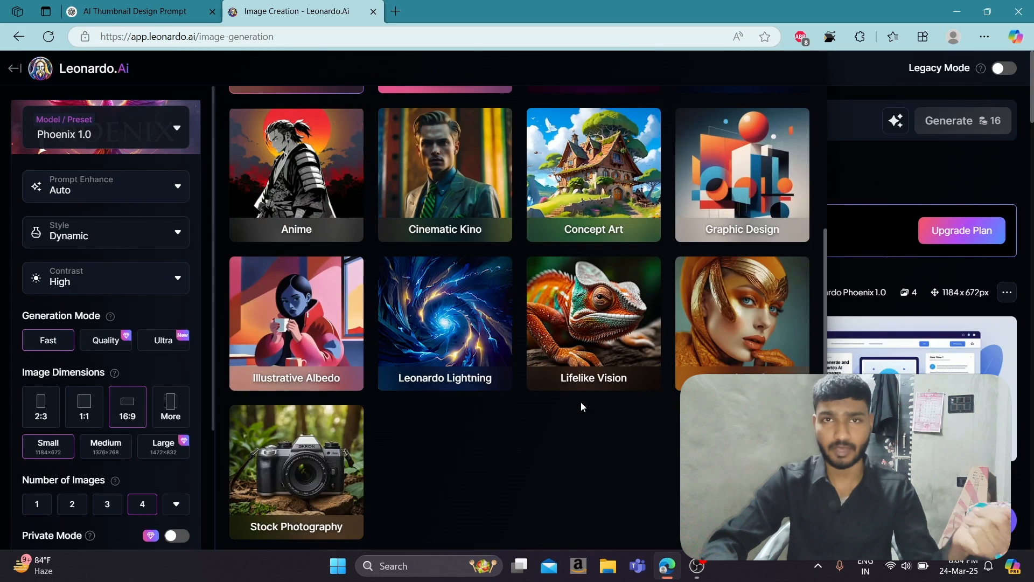
{"action": "left_click", "coordinate": [865, 177]}
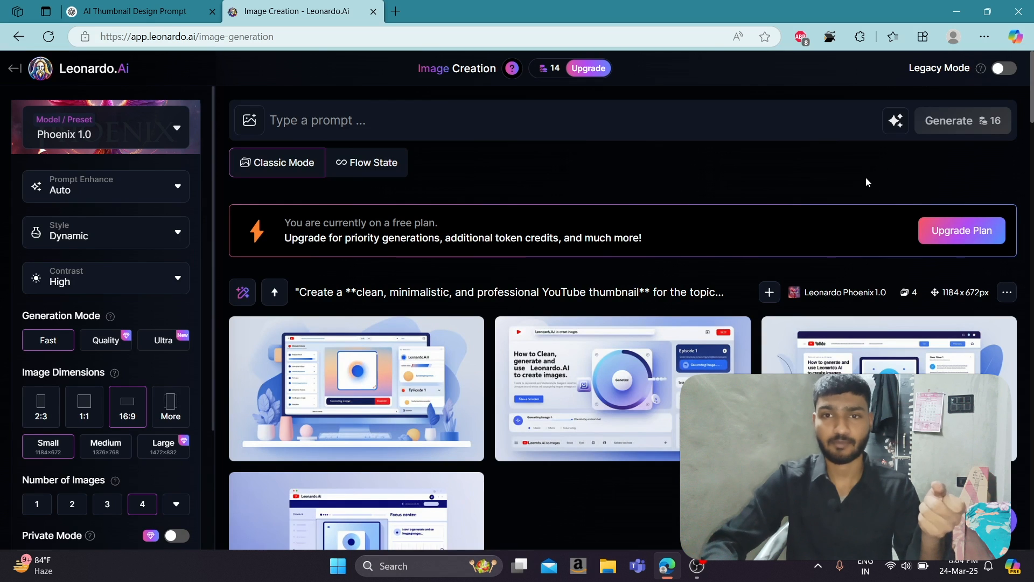
Switch to ChatGPT and request a prompt for a horrific, attractive "haunted night" thumbnail with the text "Haunted nights"
{"action": "left_click", "coordinate": [161, 7]}
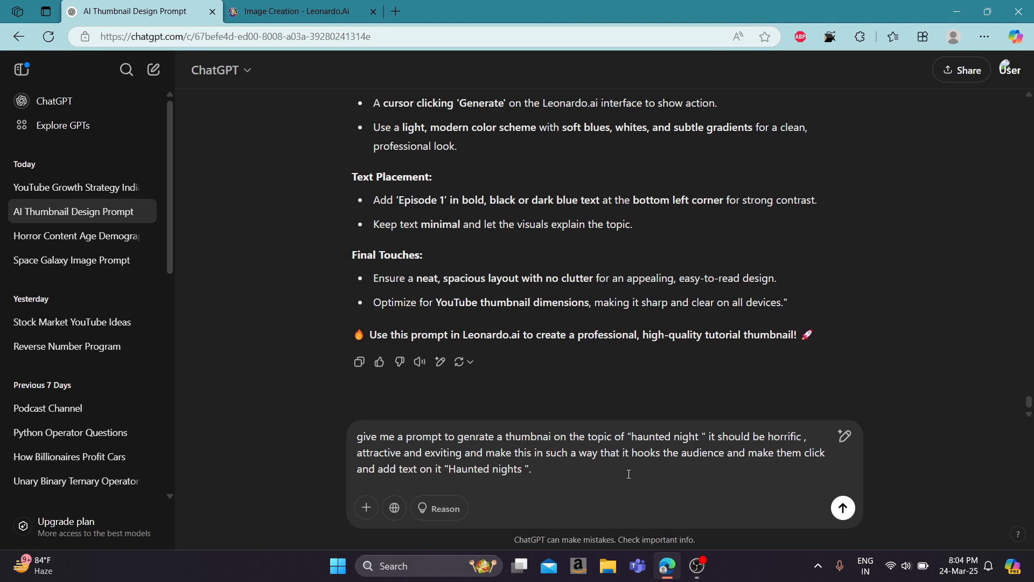
{"action": "key", "text": "Return"}
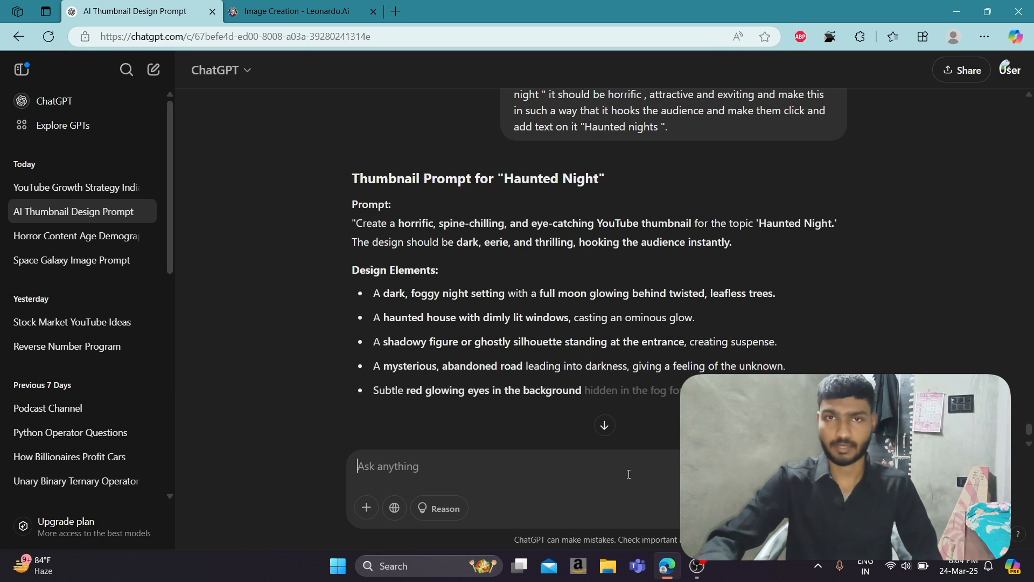
{"action": "left_click", "coordinate": [698, 567]}
{"action": "left_click", "coordinate": [709, 568]}
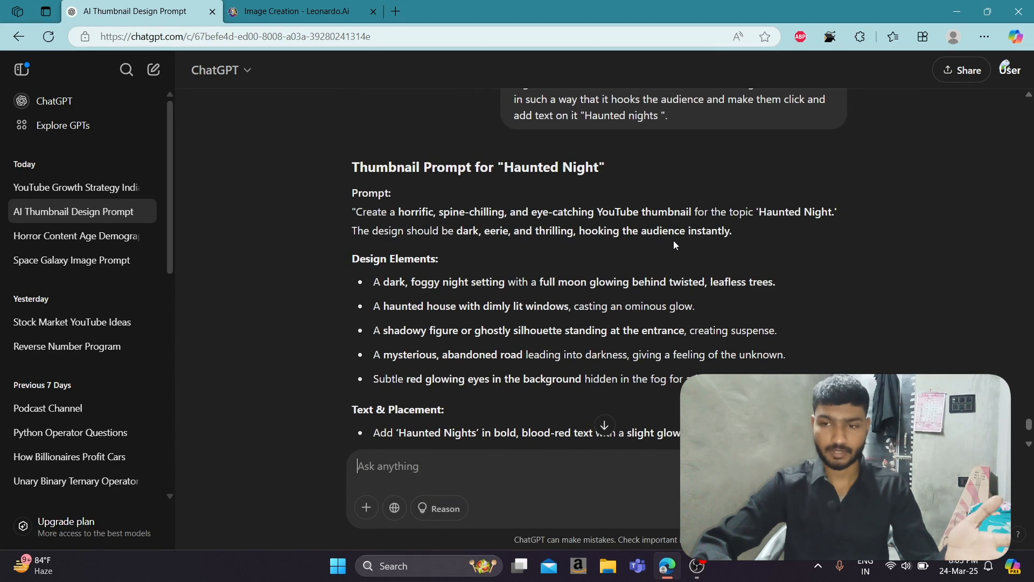
Copy ChatGPT's haunted-night thumbnail reply and paste it into the Leonardo.Ai image prompt
{"action": "scroll", "coordinate": [554, 345], "scroll_direction": "down", "scroll_amount": 4}
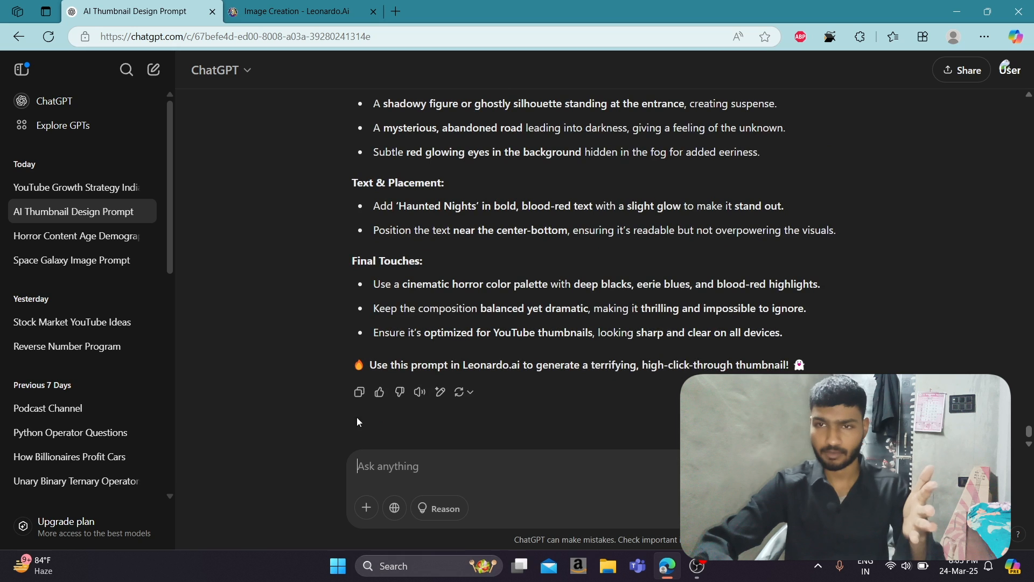
{"action": "left_click", "coordinate": [359, 392]}
{"action": "left_click", "coordinate": [325, 6]}
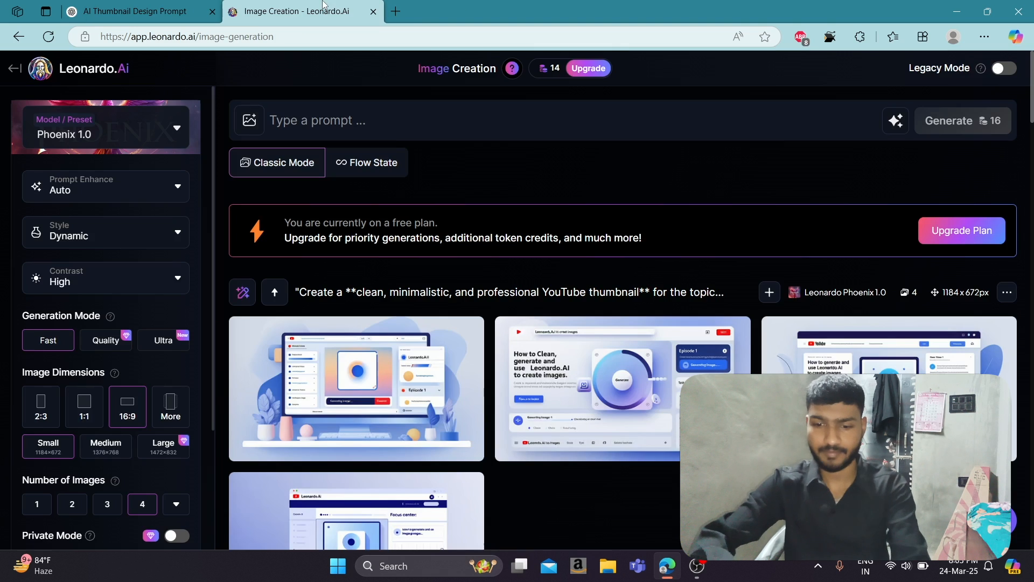
{"action": "left_click", "coordinate": [413, 116]}
{"action": "key", "text": "ctrl+v"}
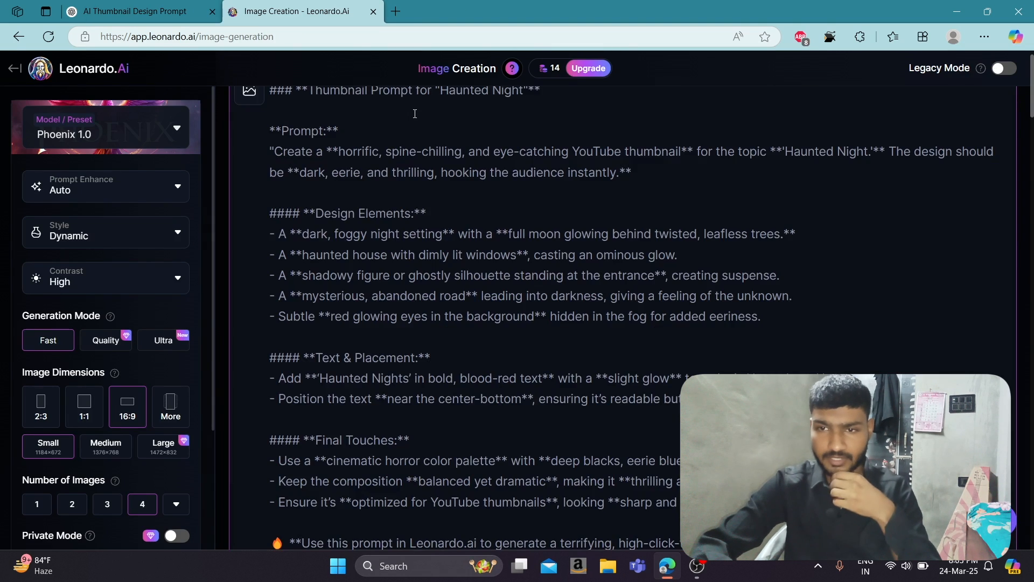
Trim the pasted prompt by deleting its title and "Prompt:" heading and the closing "Use this prompt in Leonardo.ai" line
{"action": "left_click_drag", "start_coordinate": [271, 119], "coordinate": [247, 114]}
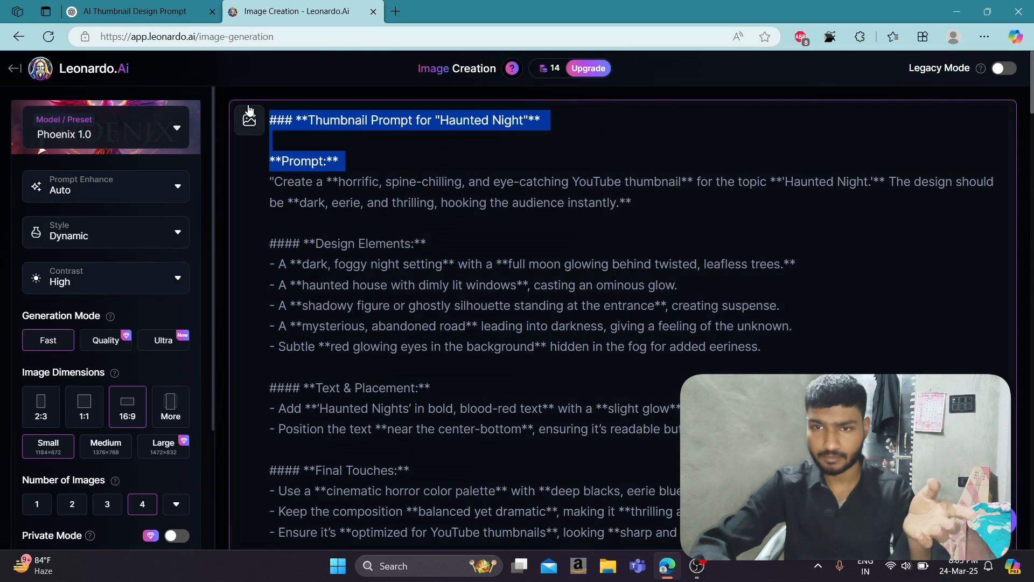
{"action": "key", "text": "BackSpace"}
{"action": "scroll", "coordinate": [388, 219], "scroll_direction": "down", "scroll_amount": 3}
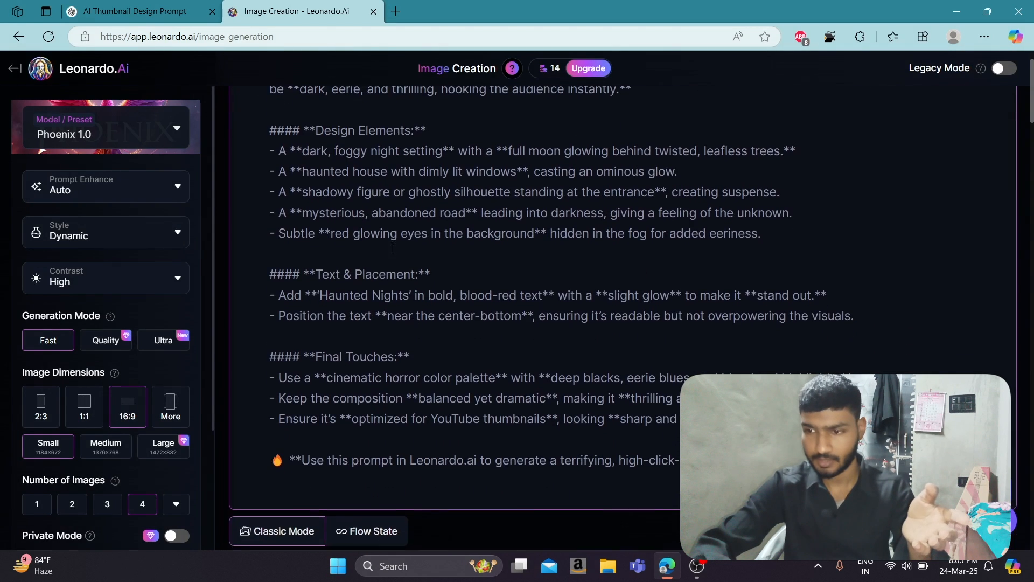
{"action": "left_click_drag", "start_coordinate": [700, 439], "coordinate": [381, 444]}
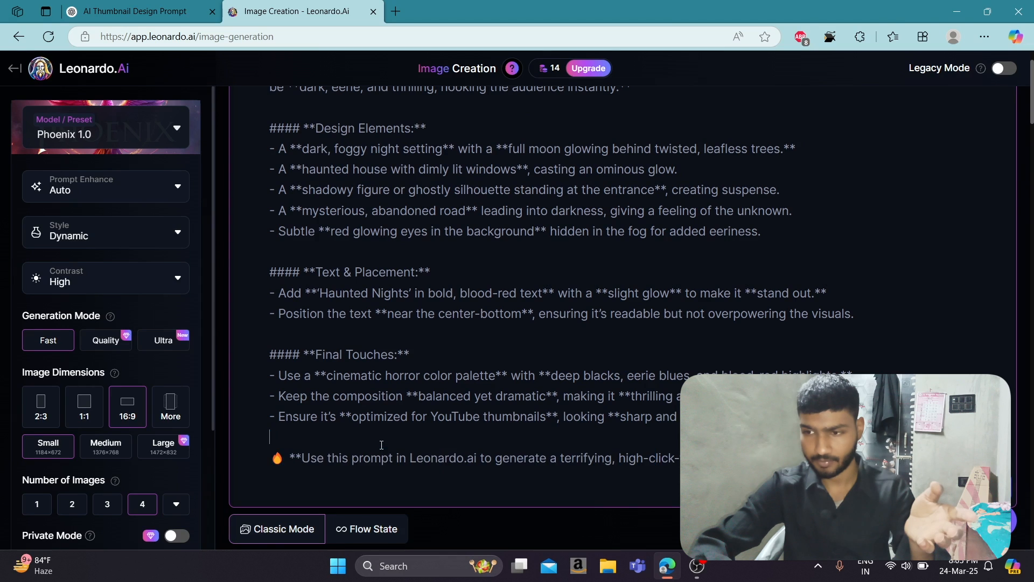
{"action": "left_click_drag", "start_coordinate": [700, 439], "coordinate": [754, 459]}
{"action": "key", "text": "BackSpace"}
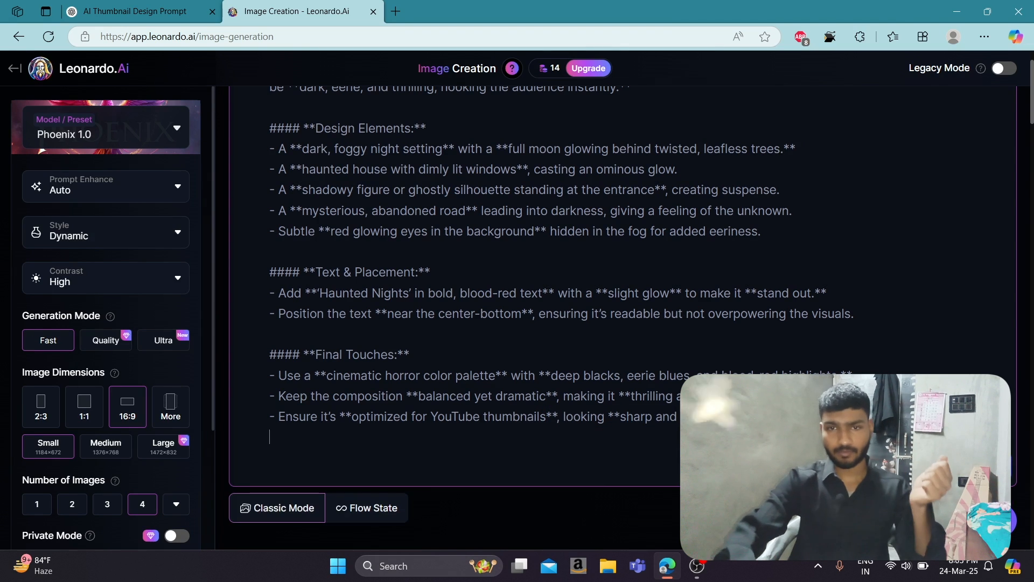
{"action": "scroll", "coordinate": [622, 285], "scroll_direction": "down", "scroll_amount": 1}
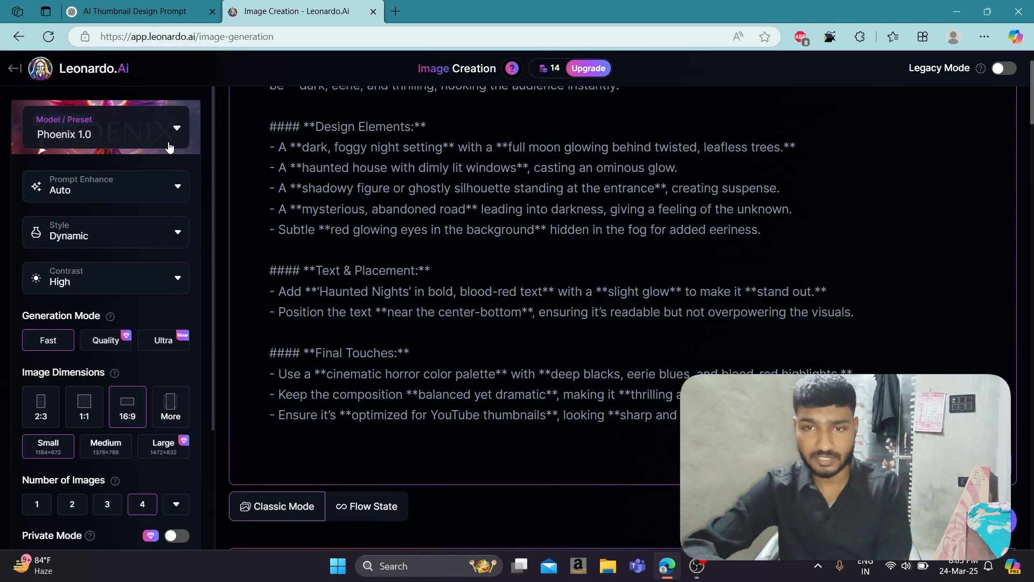
{"action": "left_click", "coordinate": [169, 144]}
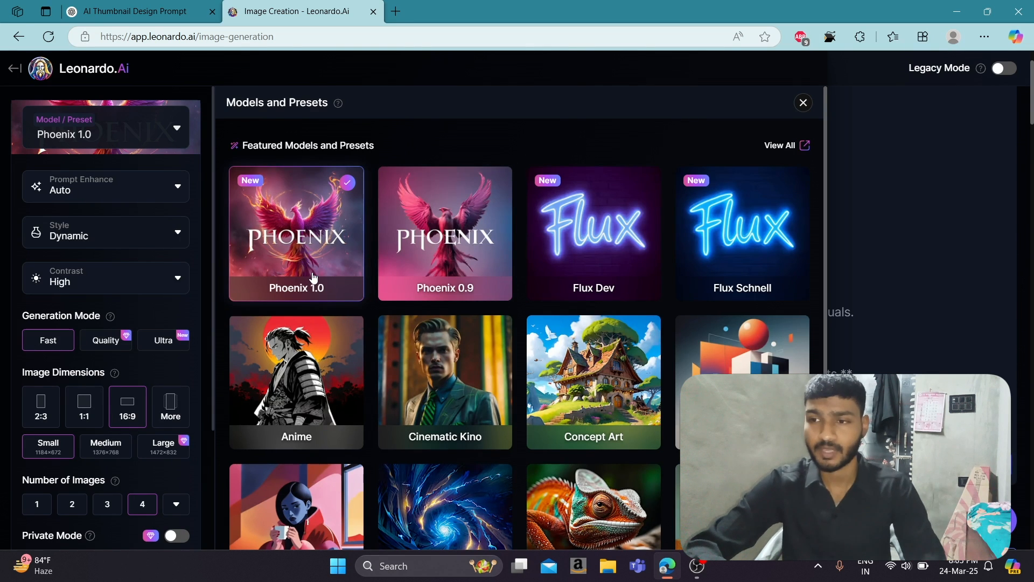
{"action": "left_click", "coordinate": [907, 247]}
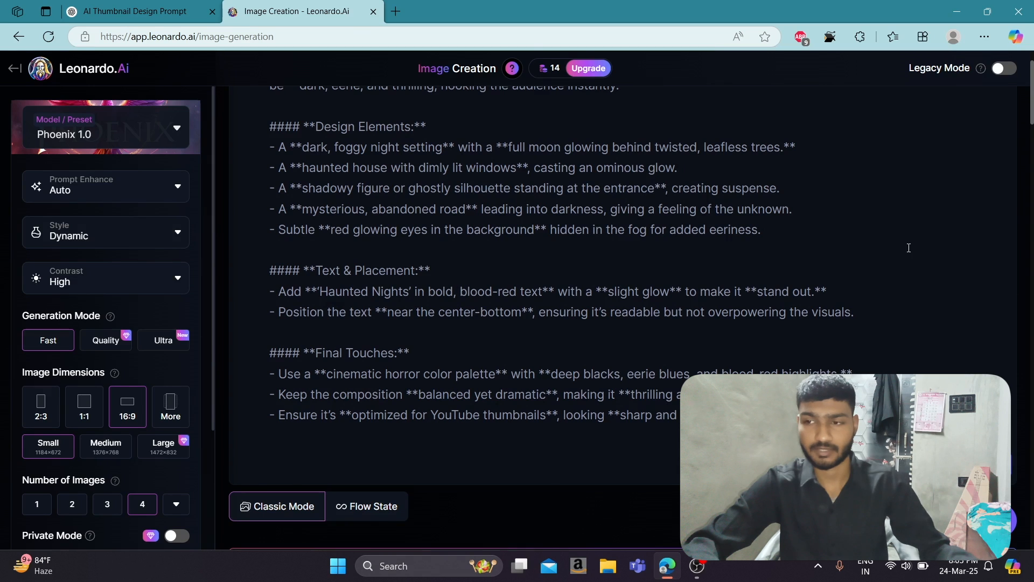
{"action": "scroll", "coordinate": [908, 248], "scroll_direction": "down", "scroll_amount": 1}
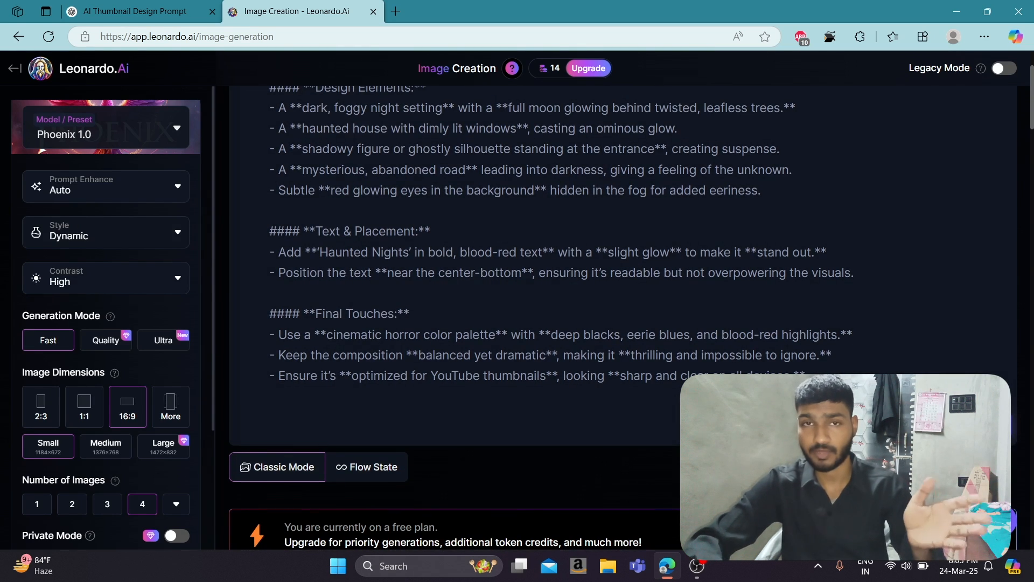
{"action": "scroll", "coordinate": [718, 350], "scroll_direction": "down", "scroll_amount": 3}
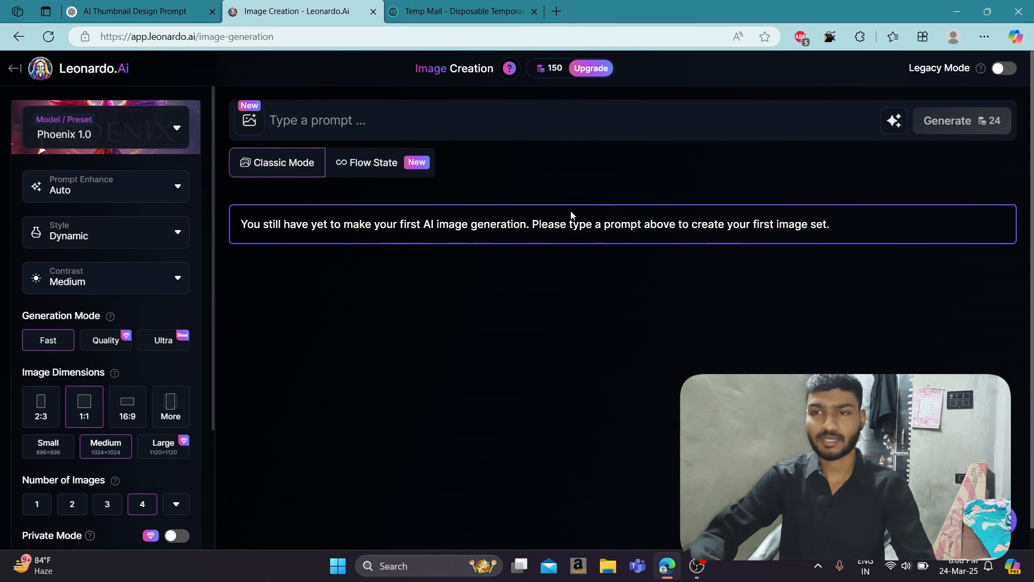
Close the Temp Mail page and stay on the image creation page
{"action": "left_click", "coordinate": [459, 131]}
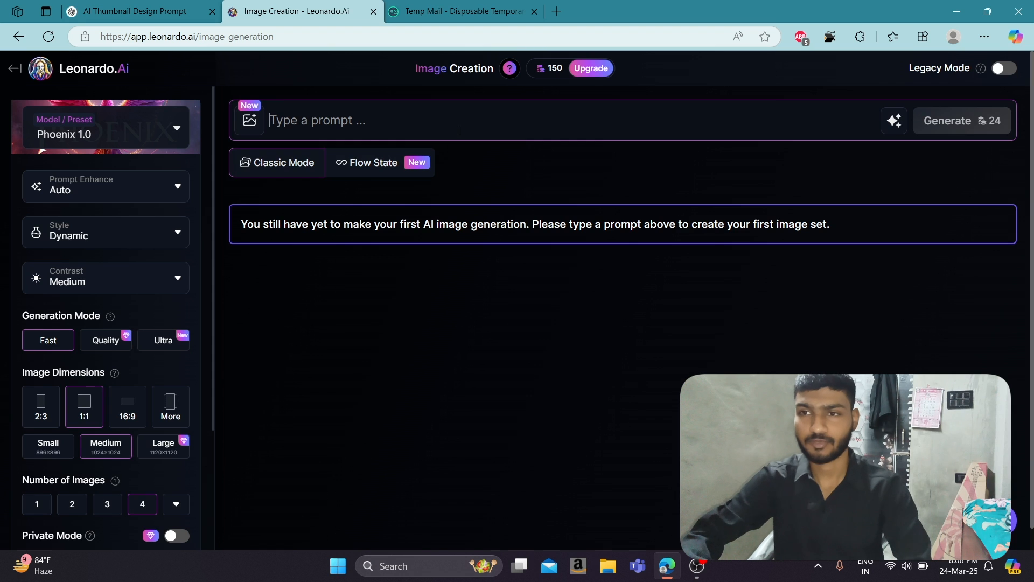
{"action": "left_click", "coordinate": [537, 12]}
{"action": "left_click", "coordinate": [496, 118]}
{"action": "key", "text": "ctrl+v"}
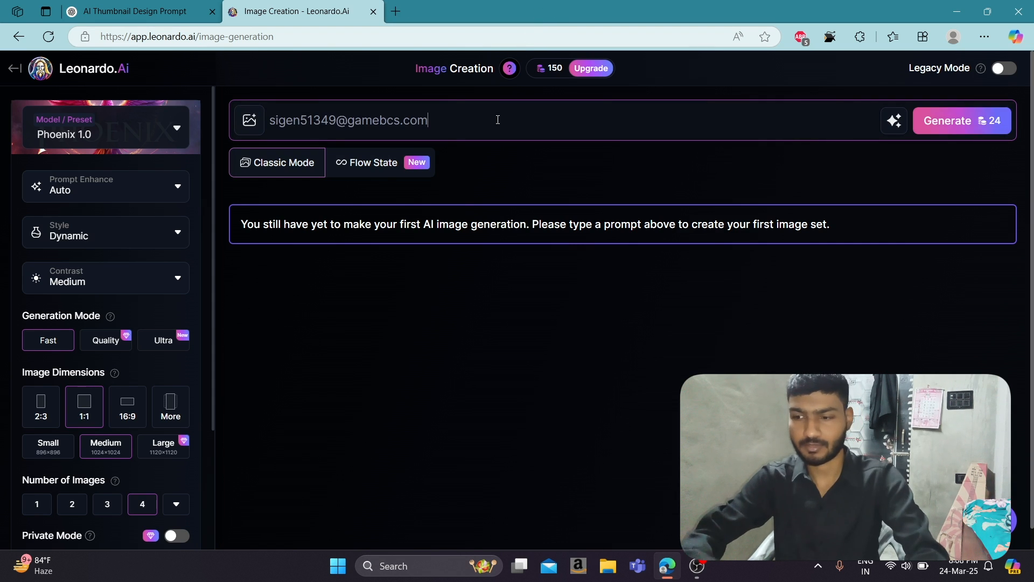
{"action": "key", "text": "ctrl+a"}
{"action": "key", "text": "BackSpace"}
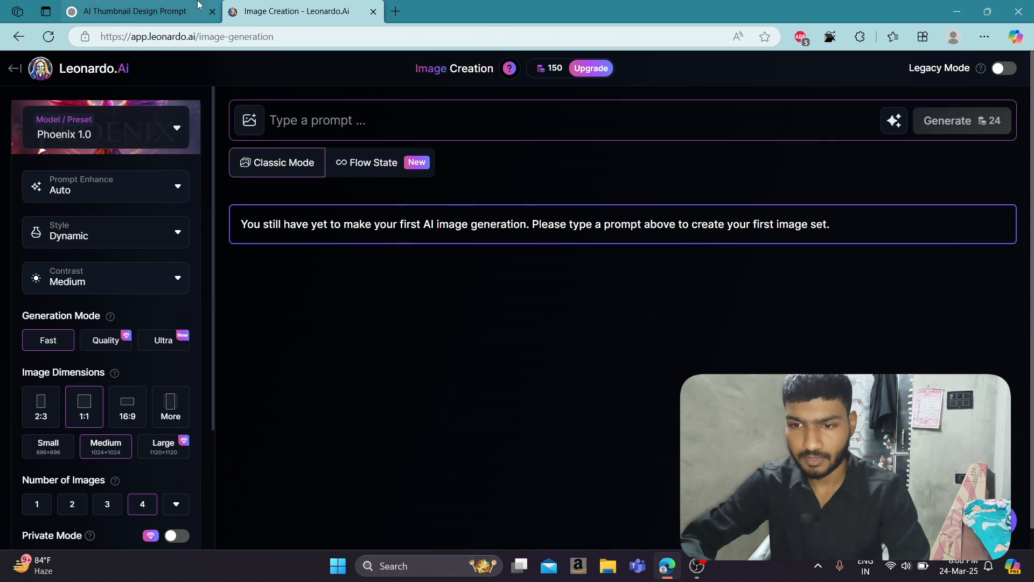
Copy the full haunted-night thumbnail prompt from ChatGPT again and paste it into the empty Leonardo.Ai image prompt
{"action": "left_click", "coordinate": [129, 11]}
{"action": "left_click", "coordinate": [359, 392]}
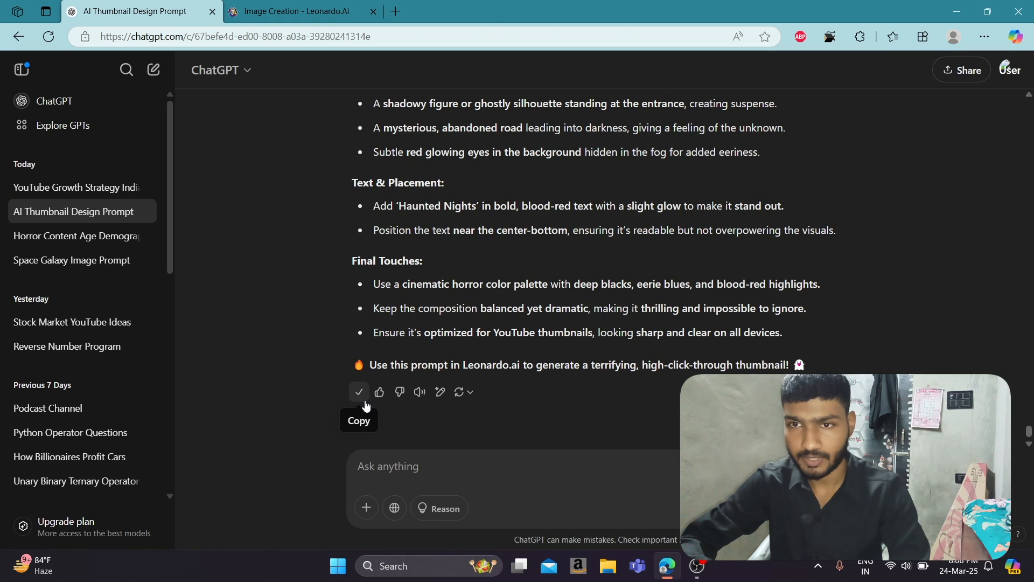
{"action": "left_click", "coordinate": [296, 11]}
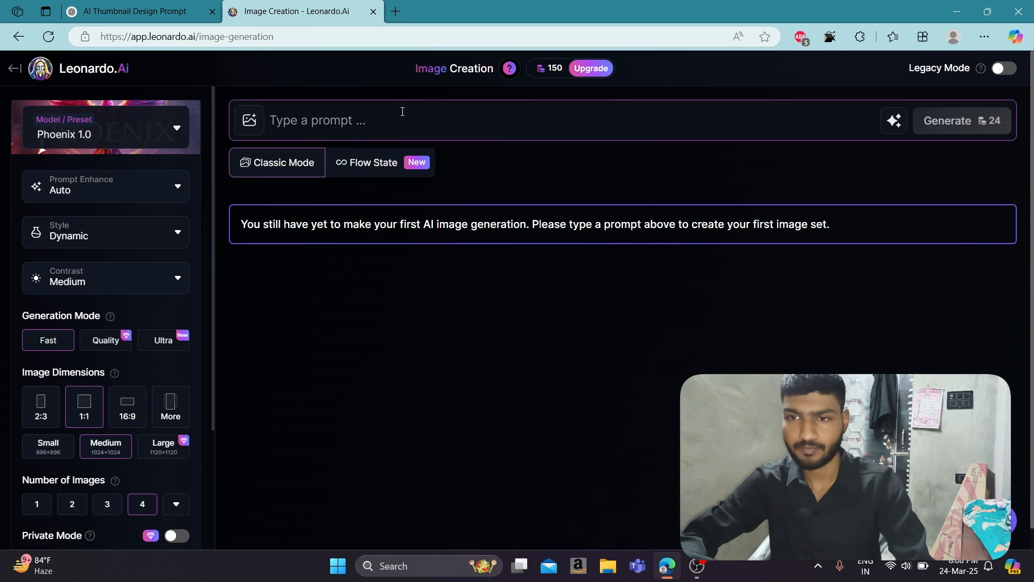
{"action": "left_click", "coordinate": [403, 112]}
{"action": "key", "text": "ctrl+v"}
Delete the "Thumbnail Prompt for Haunted Night" title, the "Prompt:" heading and the closing Leonardo.ai line from the pasted prompt
{"action": "left_click_drag", "start_coordinate": [365, 137], "coordinate": [276, 77]}
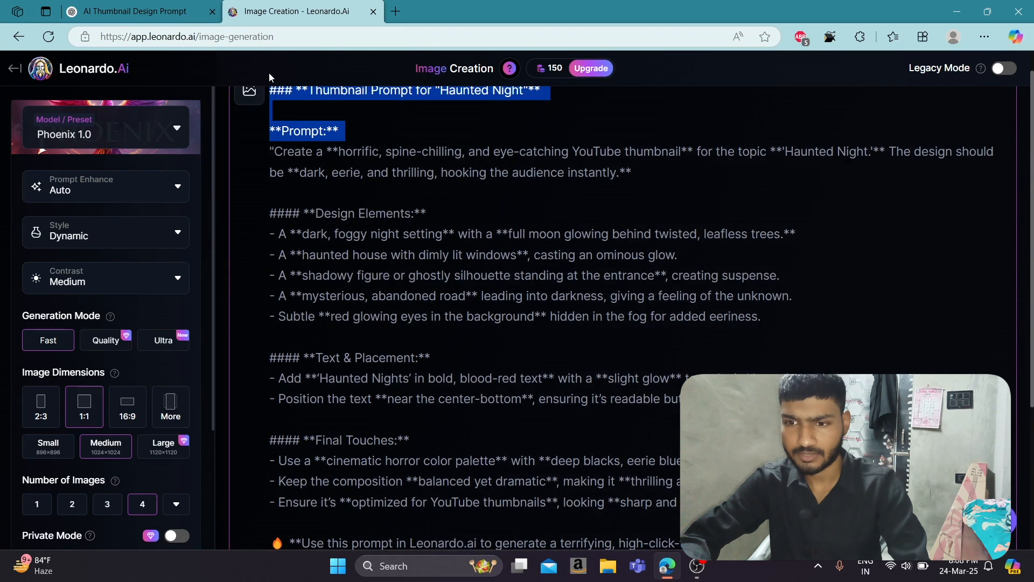
{"action": "key", "text": "BackSpace"}
{"action": "scroll", "coordinate": [420, 303], "scroll_direction": "down", "scroll_amount": 3}
{"action": "left_click_drag", "start_coordinate": [821, 333], "coordinate": [276, 342]}
{"action": "key", "text": "BackSpace"}
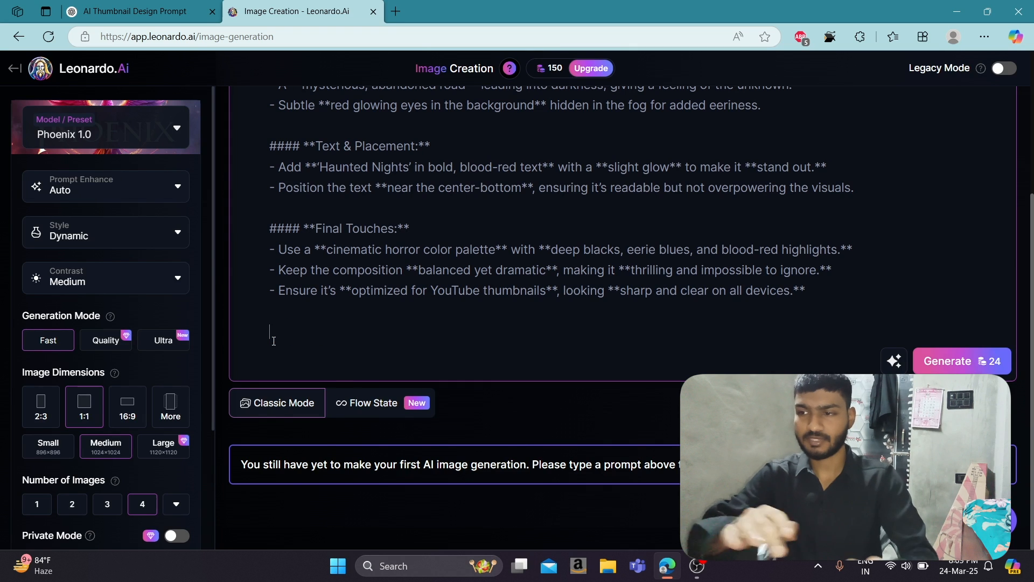
Generate four 1:1 images from the haunted-night prompt with Phoenix 1.0
{"action": "scroll", "coordinate": [274, 340], "scroll_direction": "up", "scroll_amount": 4}
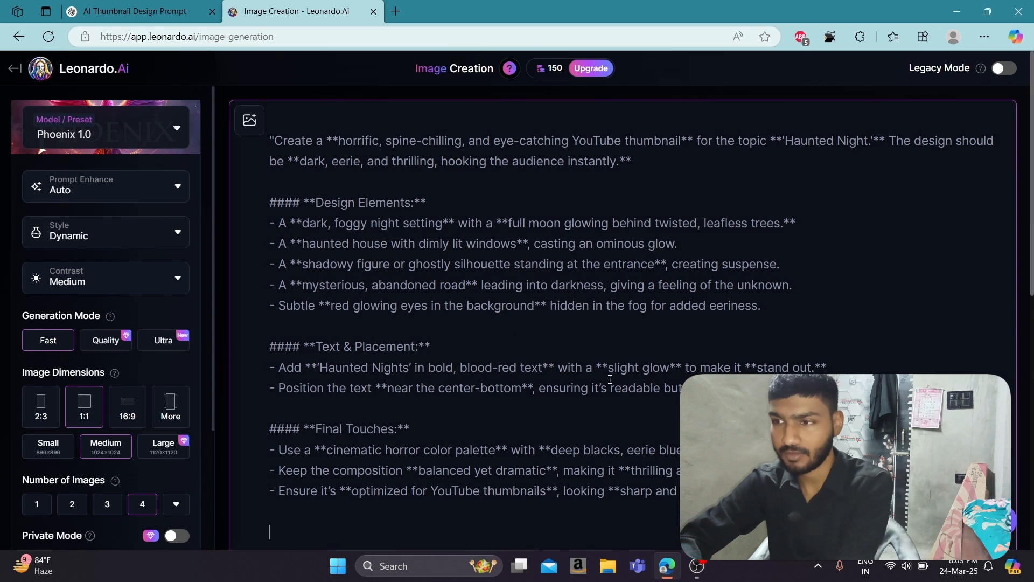
{"action": "key", "text": "Return"}
{"action": "scroll", "coordinate": [610, 379], "scroll_direction": "down", "scroll_amount": 8}
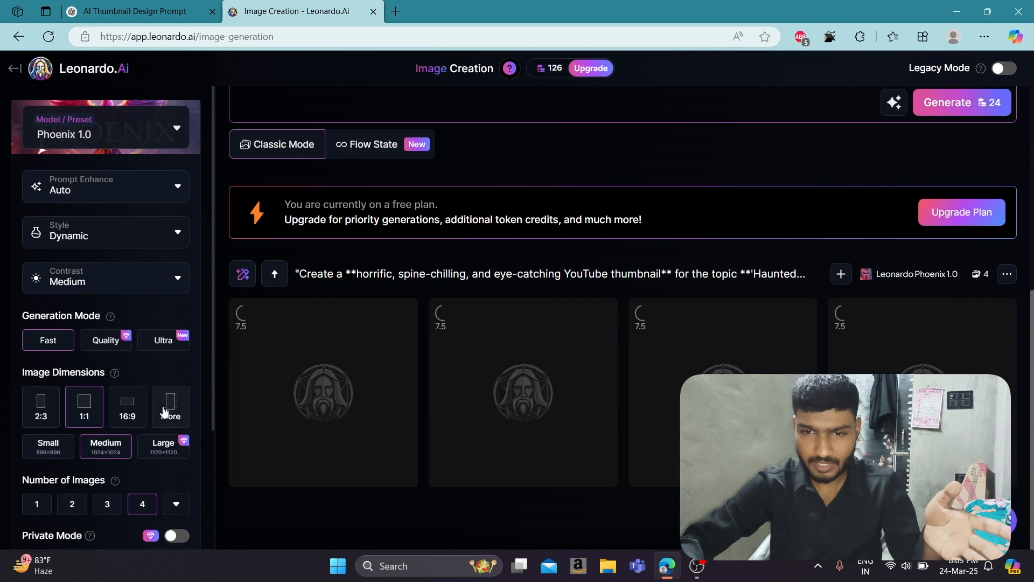
Set the image dimensions to 16:9 and generate another set of four images from the same prompt
{"action": "left_click", "coordinate": [138, 413]}
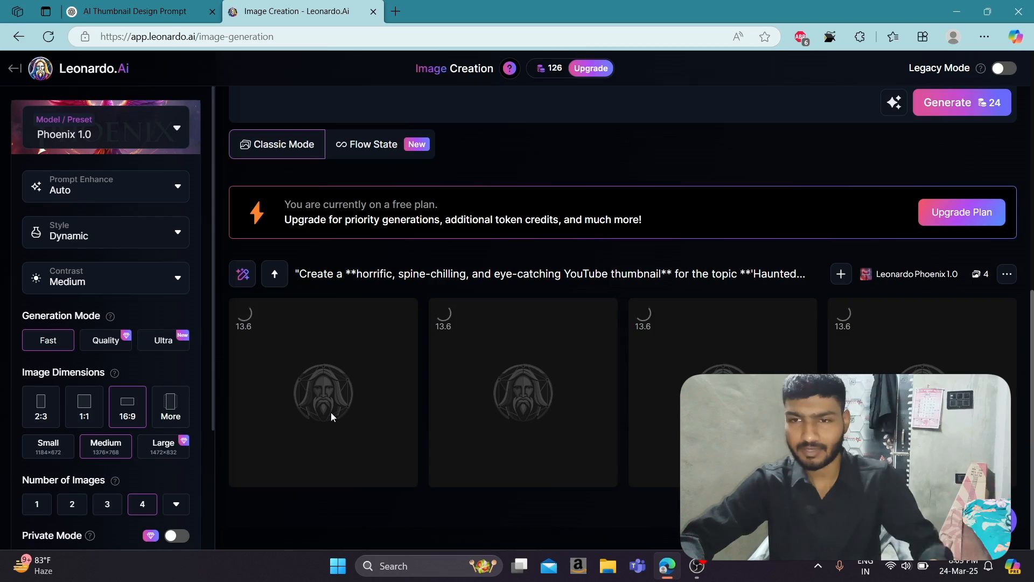
{"action": "scroll", "coordinate": [331, 414], "scroll_direction": "down", "scroll_amount": 2}
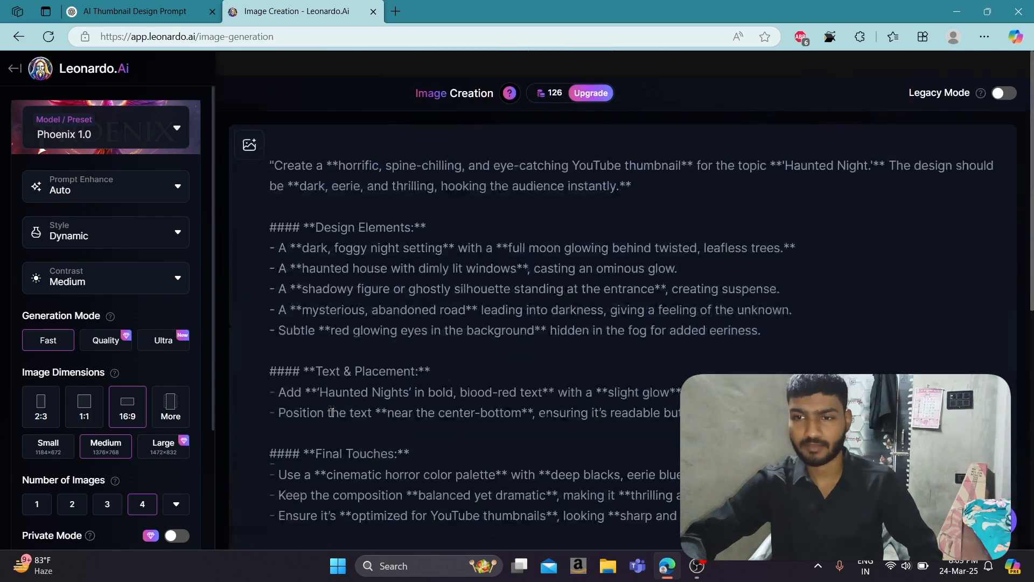
{"action": "scroll", "coordinate": [331, 411], "scroll_direction": "up", "scroll_amount": 2}
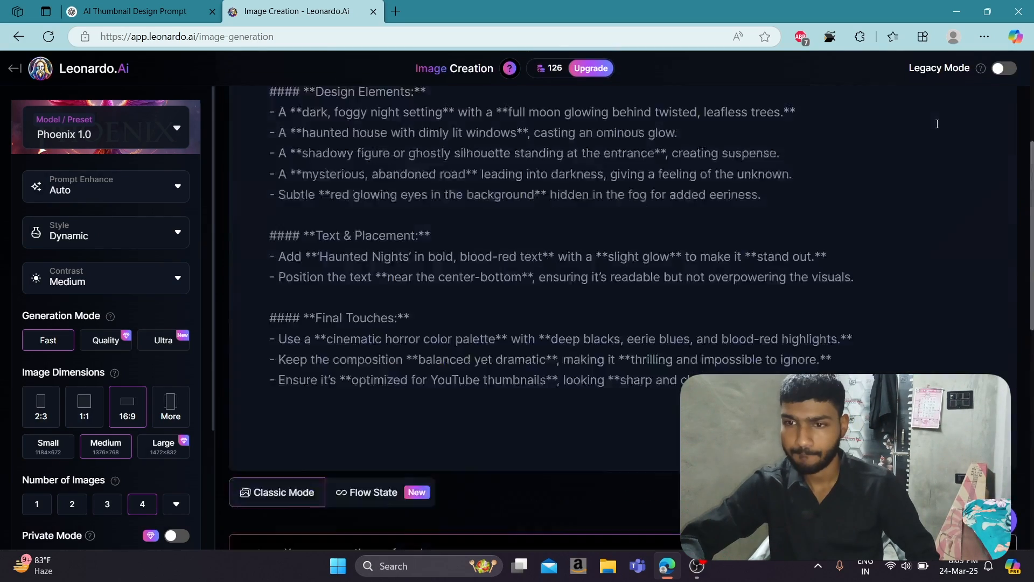
{"action": "scroll", "coordinate": [818, 289], "scroll_direction": "down", "scroll_amount": 5}
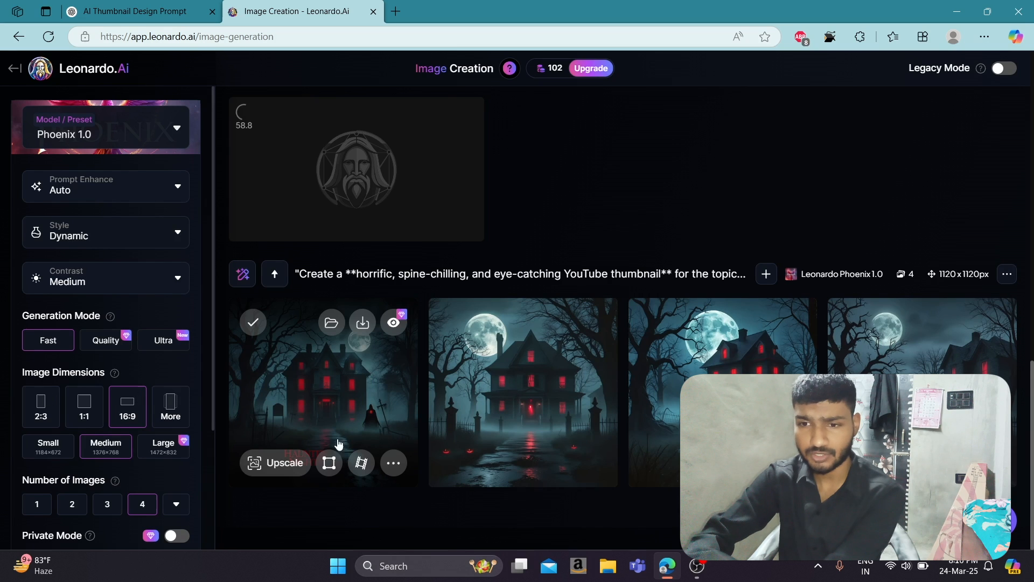
Open the first square haunted-house image in the enlarged preview
{"action": "left_click", "coordinate": [374, 412]}
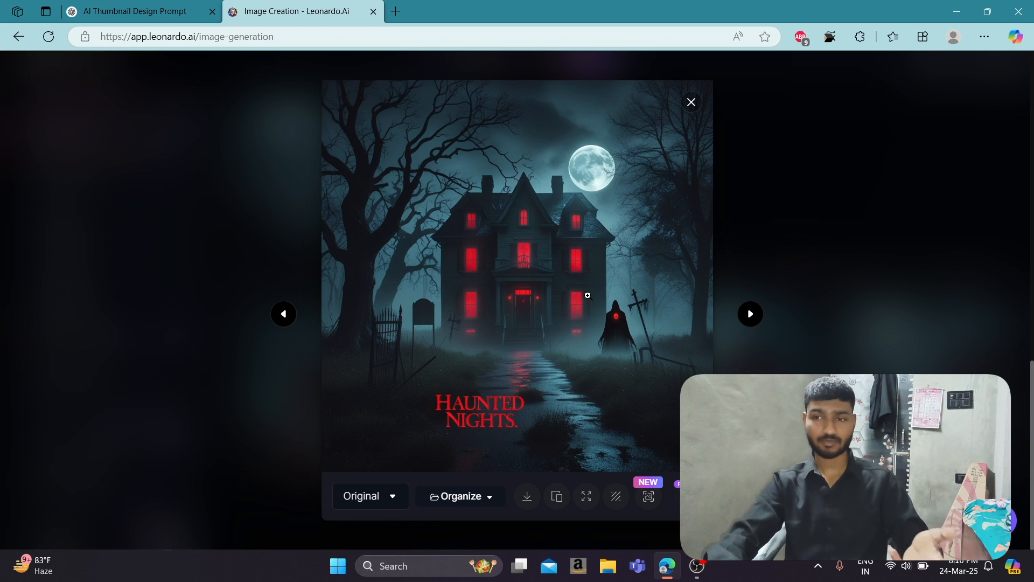
Close the square image preview and view the second and third 16:9 haunted-house images enlarged
{"action": "left_click", "coordinate": [770, 216]}
{"action": "scroll", "coordinate": [770, 216], "scroll_direction": "up", "scroll_amount": 5}
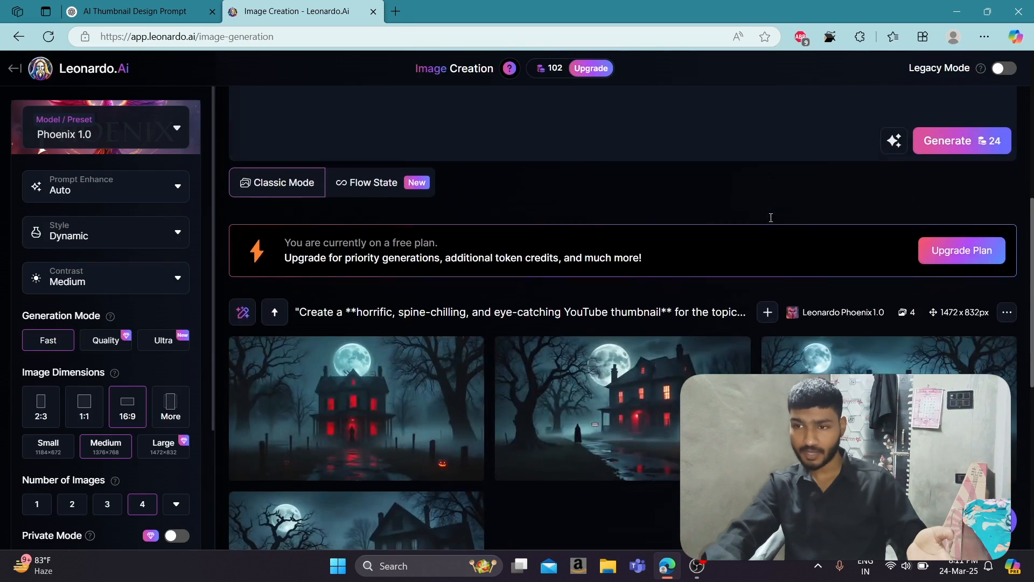
{"action": "scroll", "coordinate": [770, 216], "scroll_direction": "down", "scroll_amount": 2}
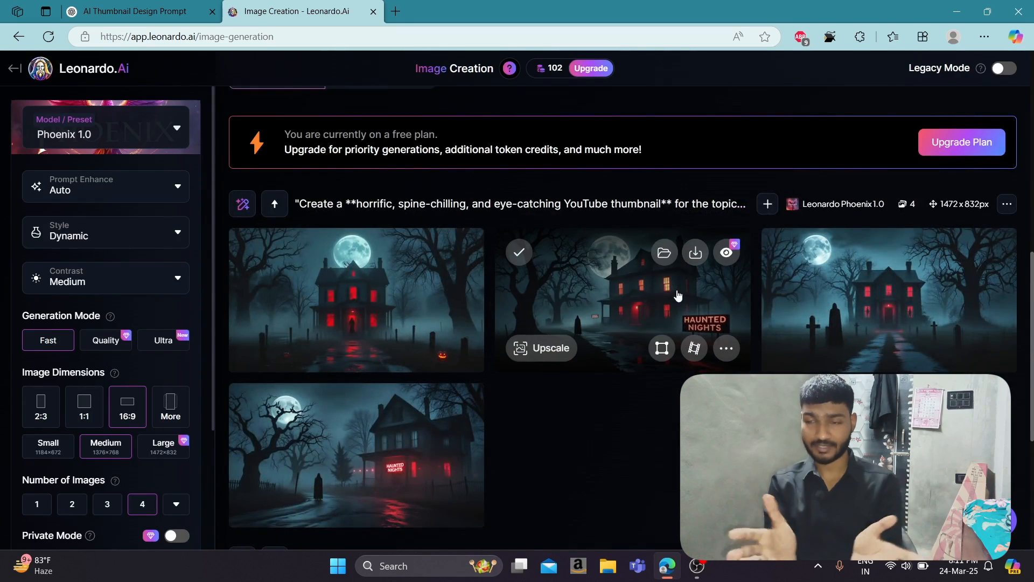
{"action": "left_click", "coordinate": [677, 290]}
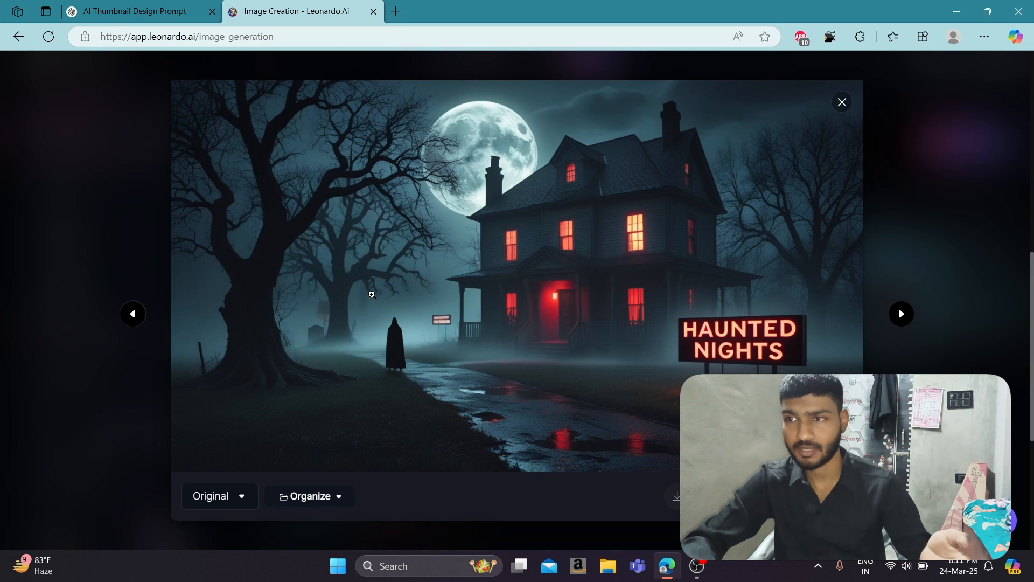
{"action": "left_click", "coordinate": [842, 101]}
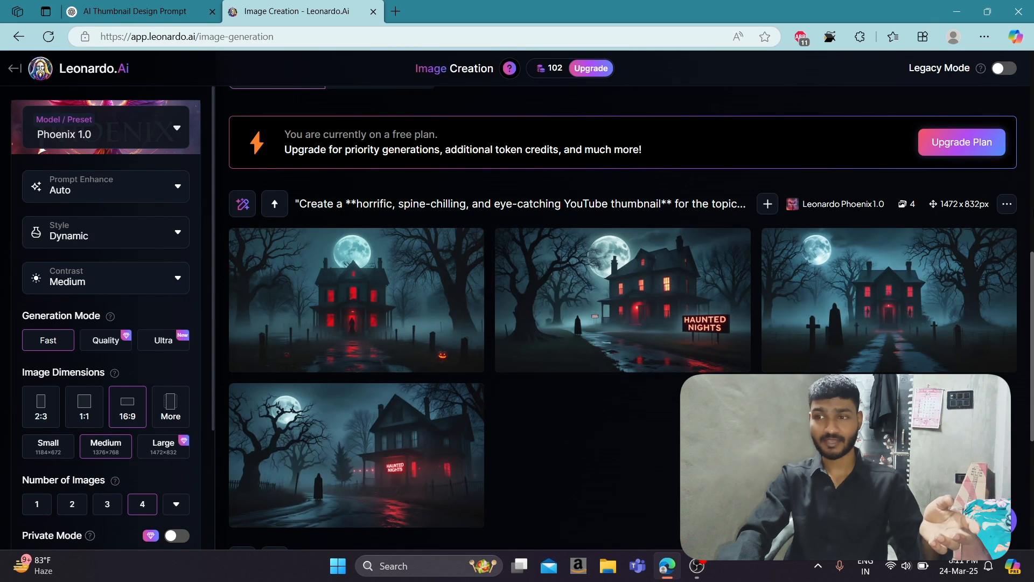
{"action": "mouse_move", "coordinate": [917, 282]}
{"action": "left_click", "coordinate": [915, 276]}
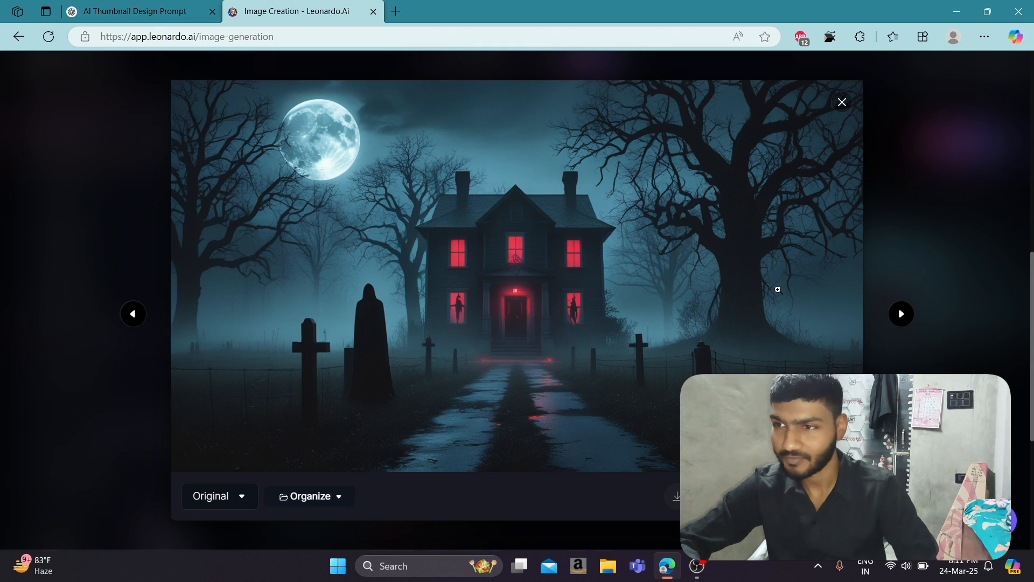
{"action": "left_click", "coordinate": [842, 103]}
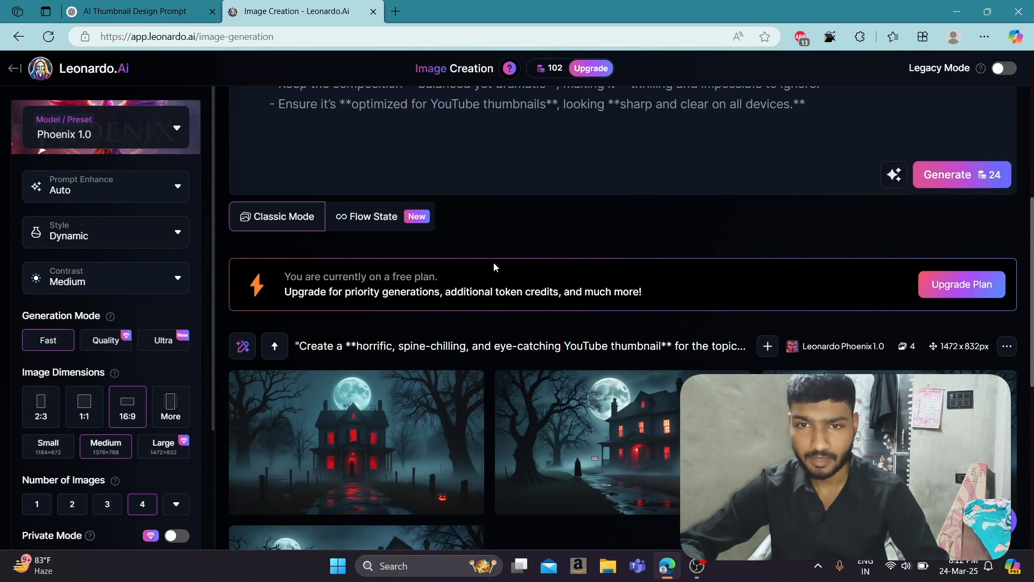
Switch the model preset to Anime and generate four 16:9 images from the same haunted-night prompt
{"action": "scroll", "coordinate": [493, 262], "scroll_direction": "up", "scroll_amount": 2}
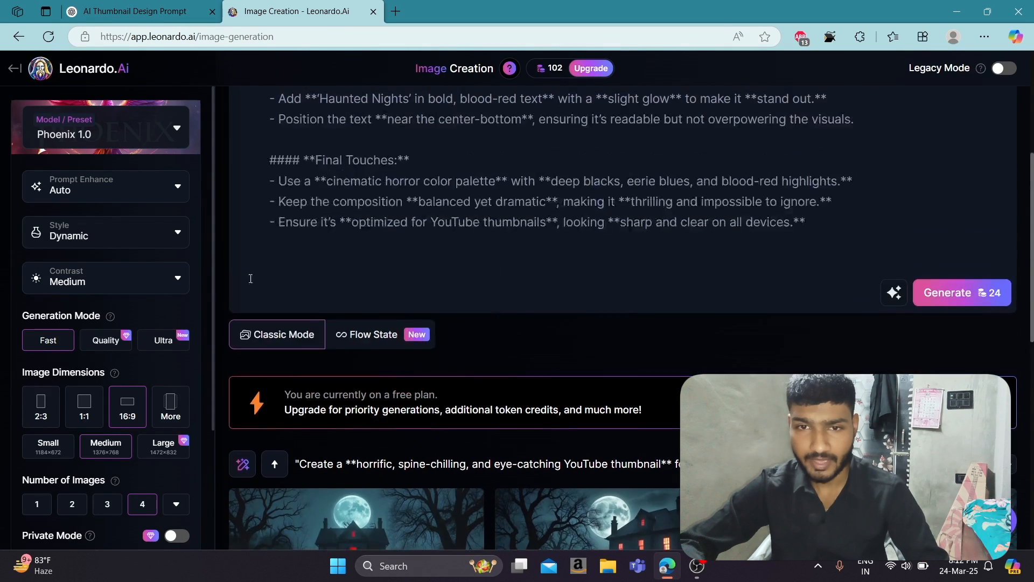
{"action": "left_click", "coordinate": [112, 136]}
{"action": "scroll", "coordinate": [300, 291], "scroll_direction": "down", "scroll_amount": 2}
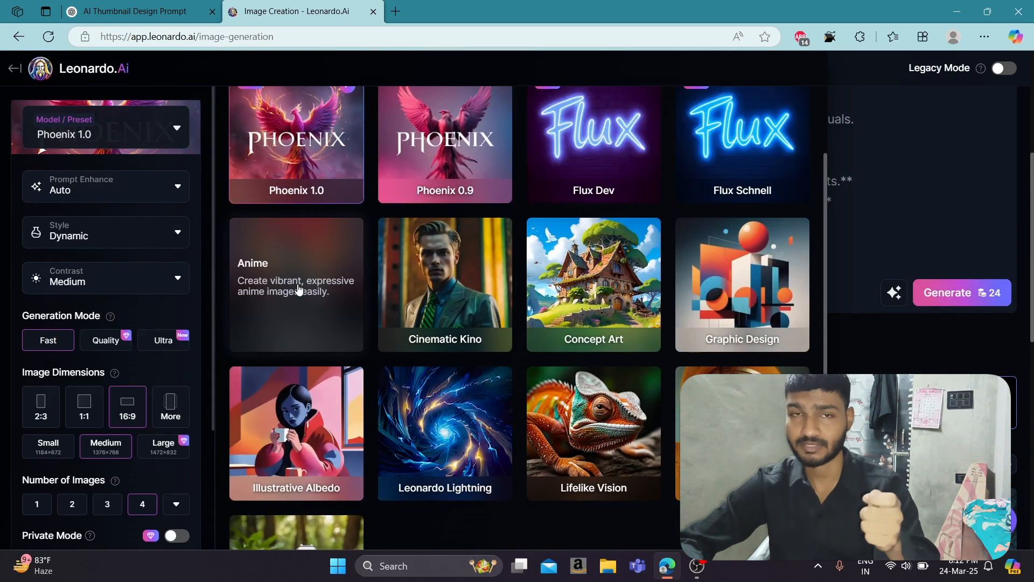
{"action": "left_click", "coordinate": [299, 291]}
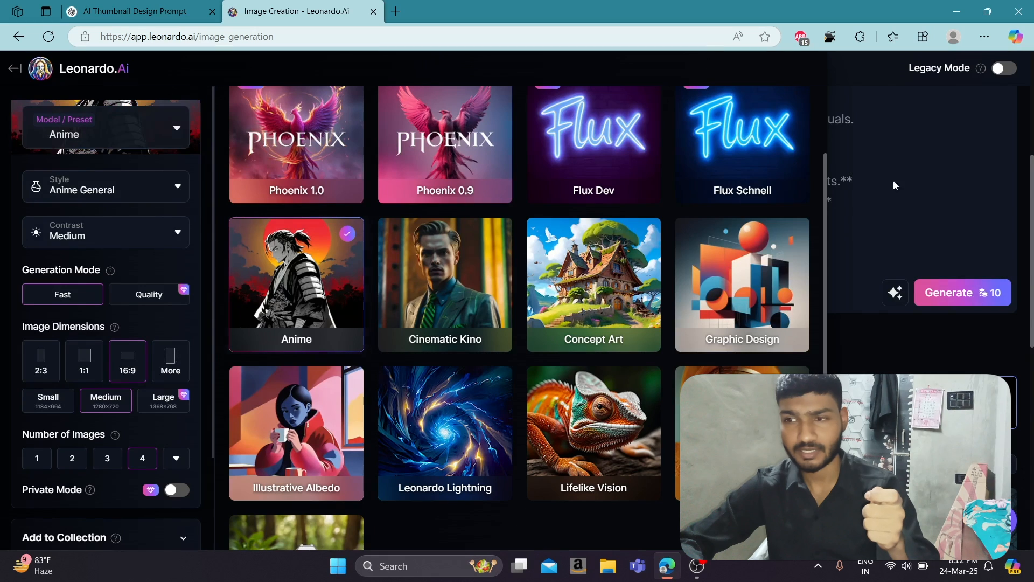
{"action": "left_click", "coordinate": [893, 200]}
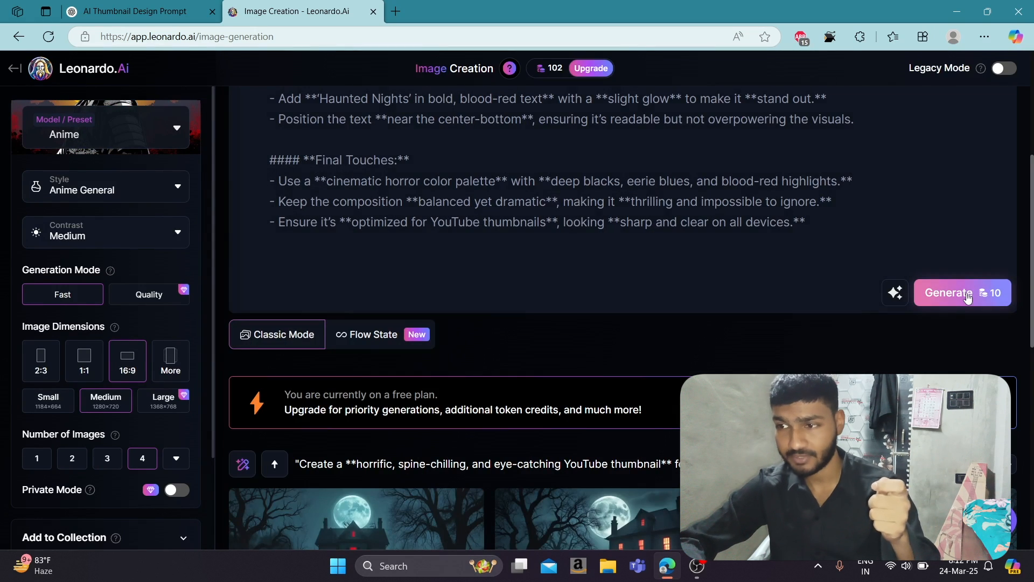
{"action": "left_click", "coordinate": [967, 298]}
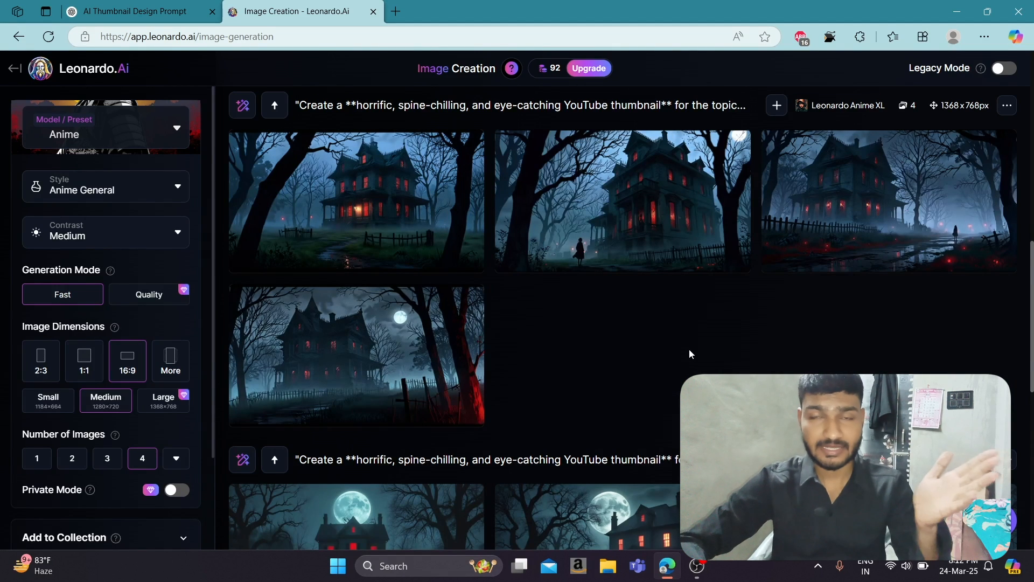
Open the first Anime haunted-house image enlarged, examine the house's details up close, and close the preview
{"action": "mouse_move", "coordinate": [378, 202]}
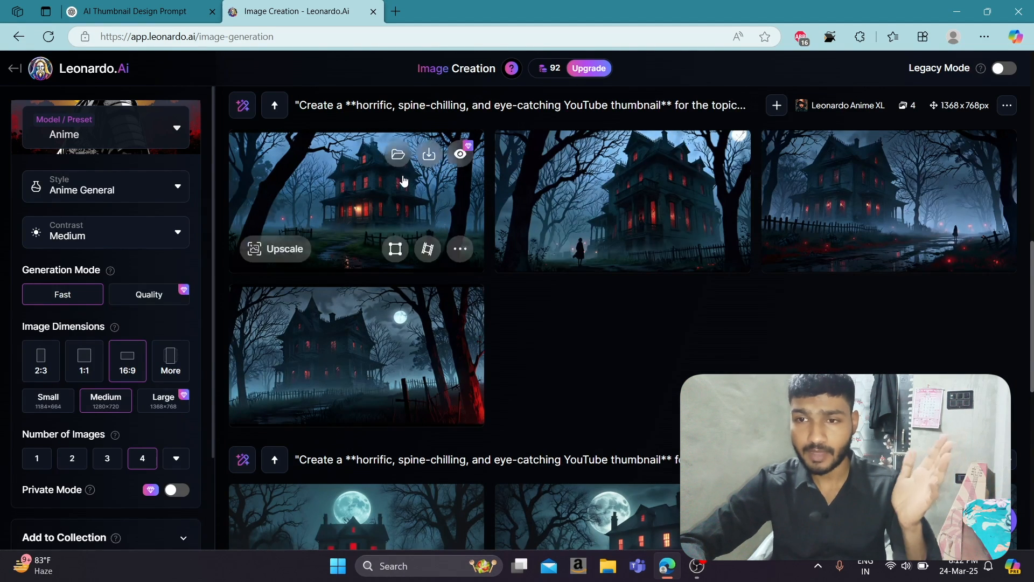
{"action": "left_click", "coordinate": [378, 207]}
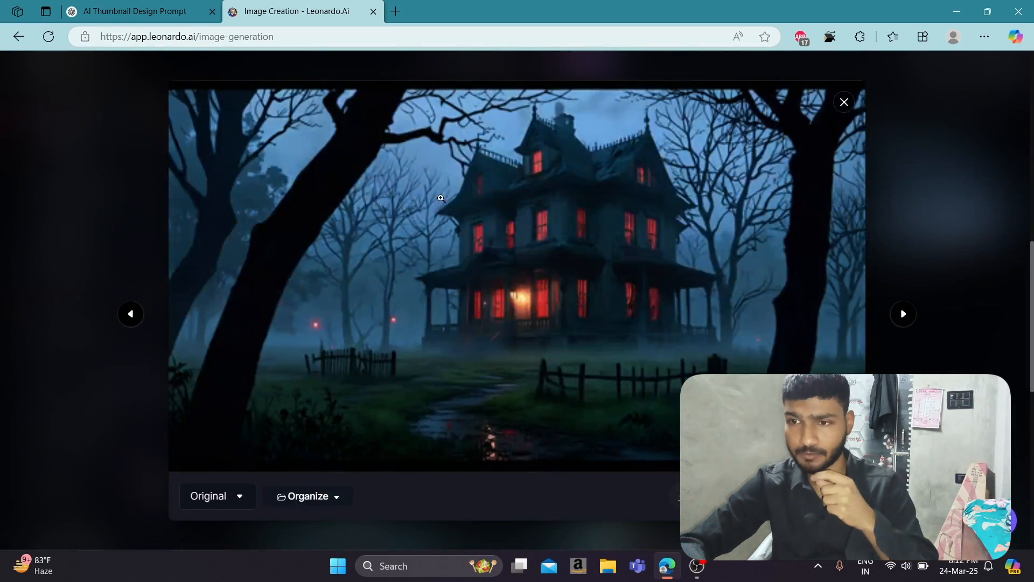
{"action": "scroll", "coordinate": [560, 275], "scroll_direction": "up", "scroll_amount": 5}
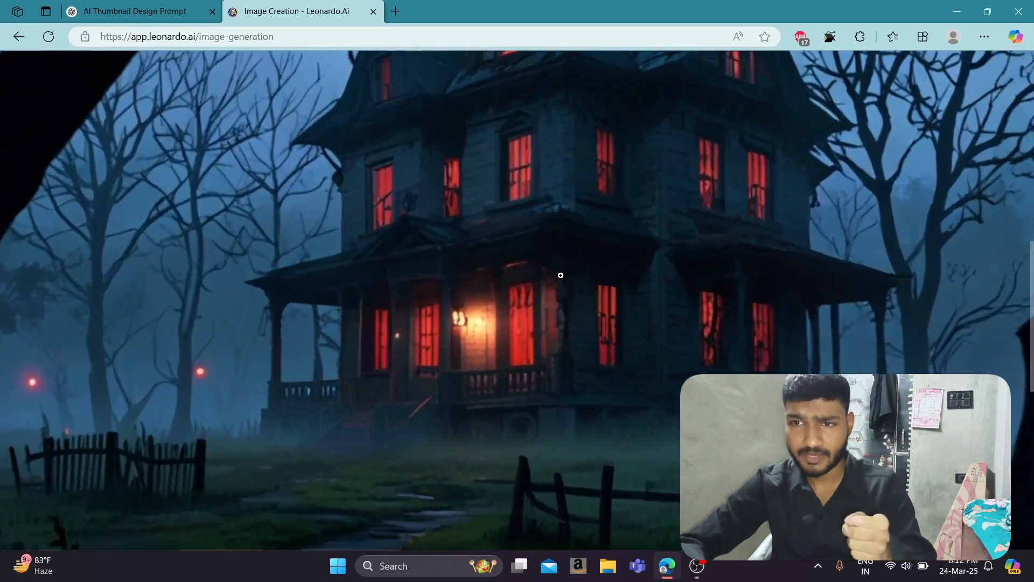
{"action": "scroll", "coordinate": [561, 276], "scroll_direction": "up", "scroll_amount": 2}
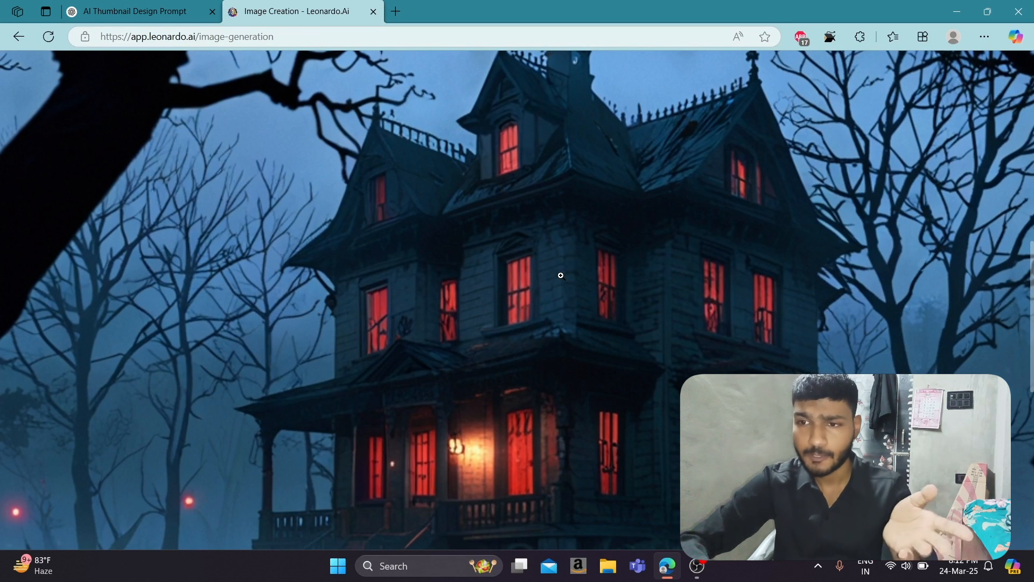
{"action": "scroll", "coordinate": [561, 275], "scroll_direction": "down", "scroll_amount": 1}
{"action": "scroll", "coordinate": [561, 275], "scroll_direction": "down", "scroll_amount": 1}
{"action": "scroll", "coordinate": [561, 275], "scroll_direction": "down", "scroll_amount": 3}
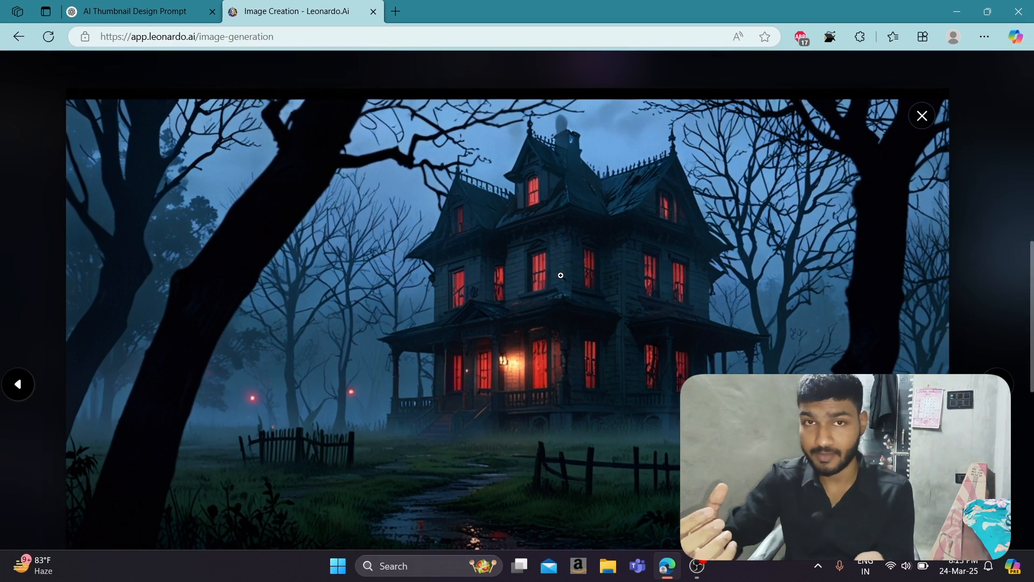
{"action": "scroll", "coordinate": [561, 275], "scroll_direction": "up", "scroll_amount": 3}
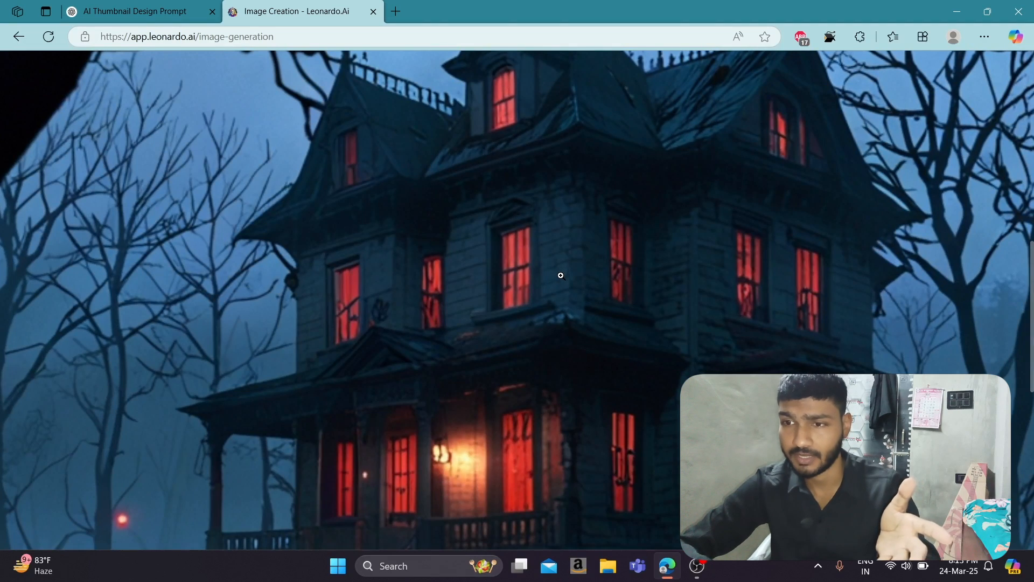
{"action": "scroll", "coordinate": [561, 275], "scroll_direction": "down", "scroll_amount": 3}
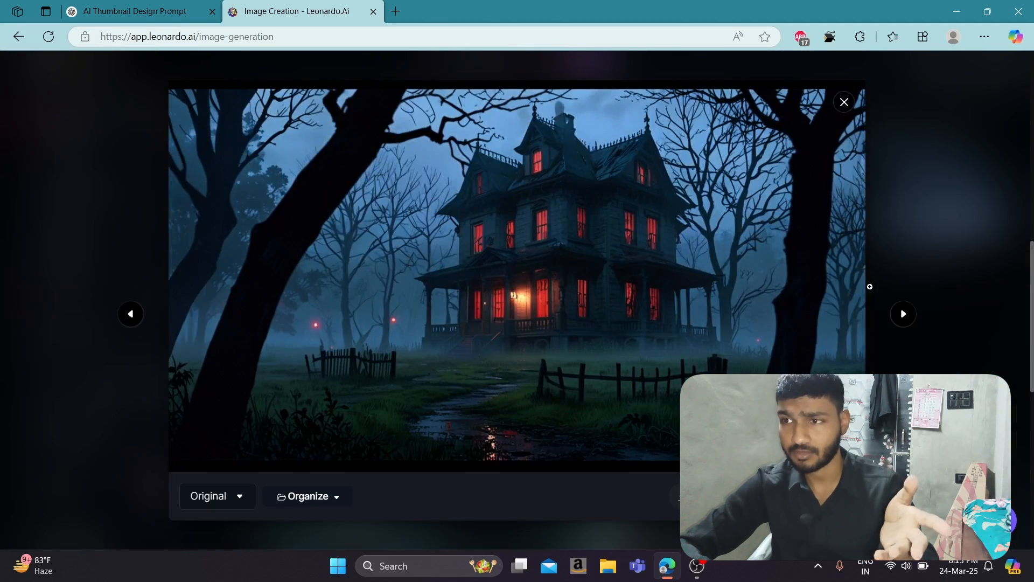
{"action": "key", "text": "Escape"}
Switch the model preset to Graphic Design and generate four more 16:9 images from the same prompt
{"action": "left_click", "coordinate": [146, 121]}
{"action": "scroll", "coordinate": [300, 334], "scroll_direction": "down", "scroll_amount": 3}
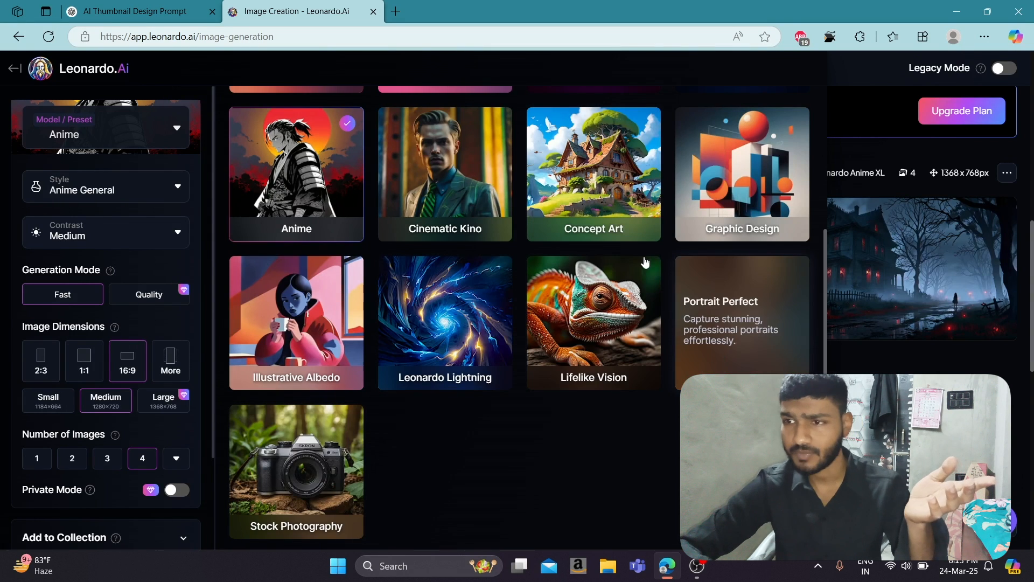
{"action": "left_click", "coordinate": [690, 170]}
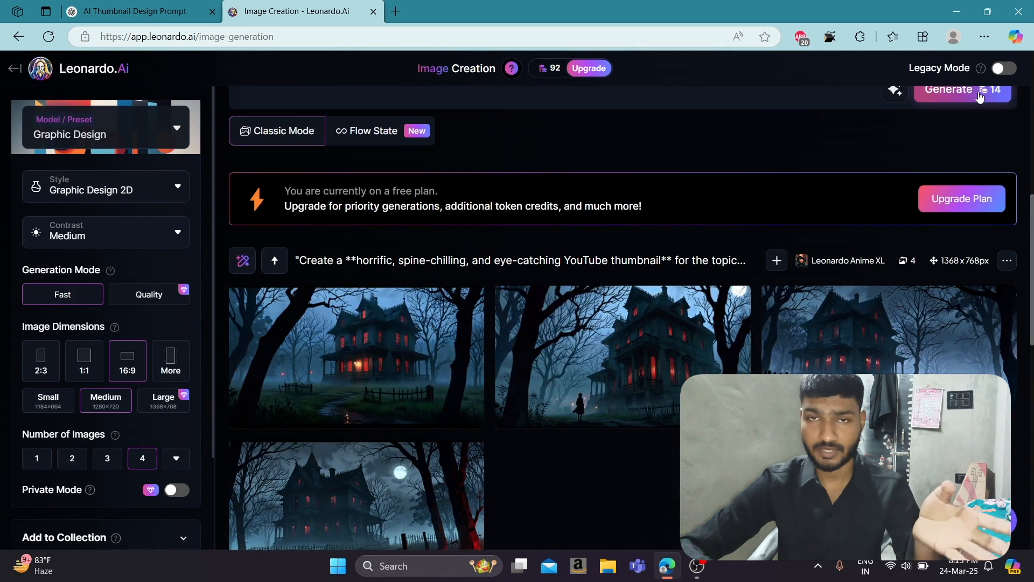
{"action": "scroll", "coordinate": [979, 96], "scroll_direction": "up", "scroll_amount": 10}
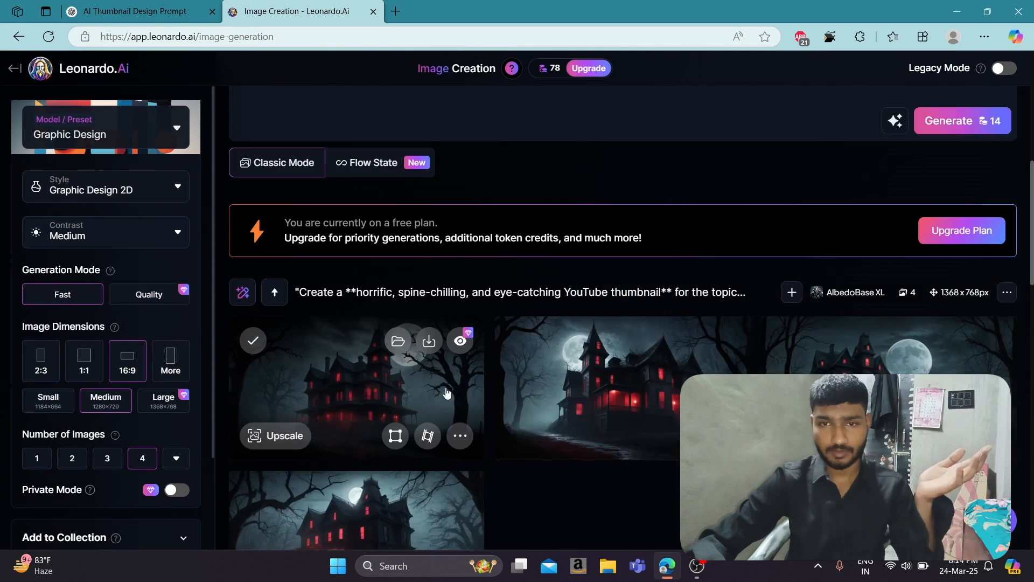
Open the first Graphic Design image enlarged, browse through the other images of the set, and close the preview
{"action": "scroll", "coordinate": [447, 389], "scroll_direction": "up", "scroll_amount": 6}
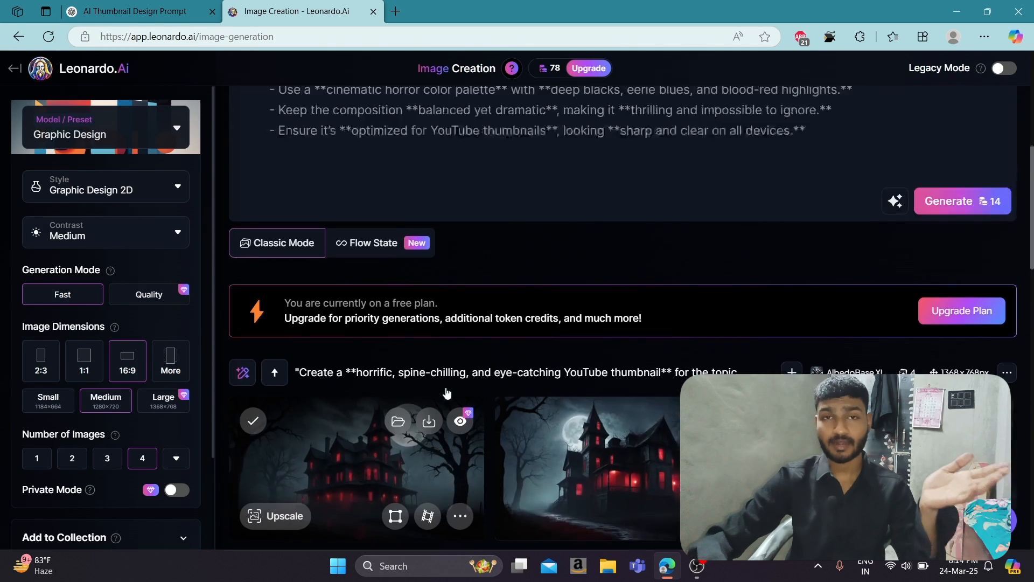
{"action": "scroll", "coordinate": [446, 388], "scroll_direction": "down", "scroll_amount": 3}
{"action": "scroll", "coordinate": [447, 387], "scroll_direction": "down", "scroll_amount": 3}
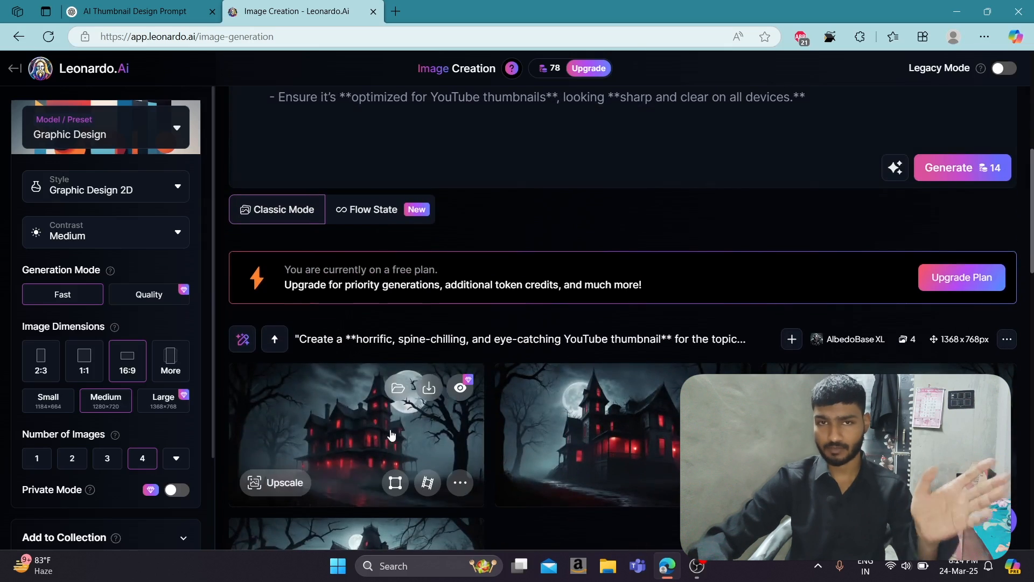
{"action": "left_click", "coordinate": [386, 428]}
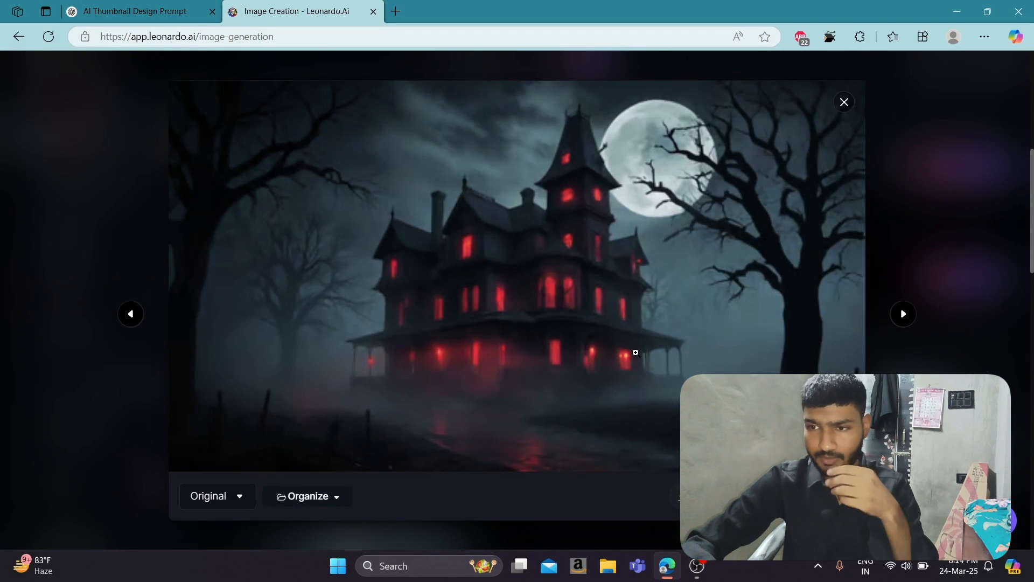
{"action": "key", "text": "Left"}
{"action": "key", "text": "Left"}
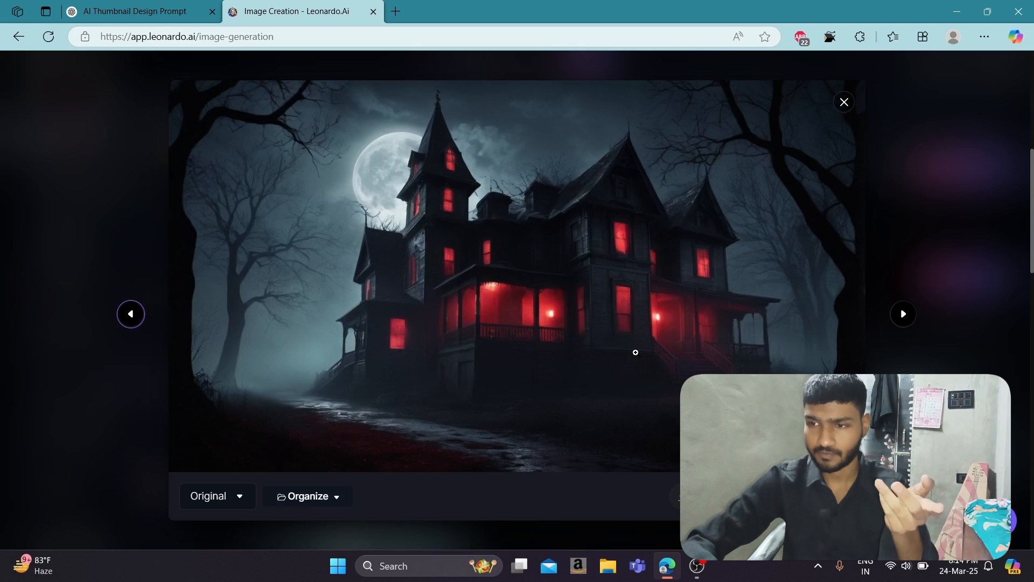
{"action": "key", "text": "Left"}
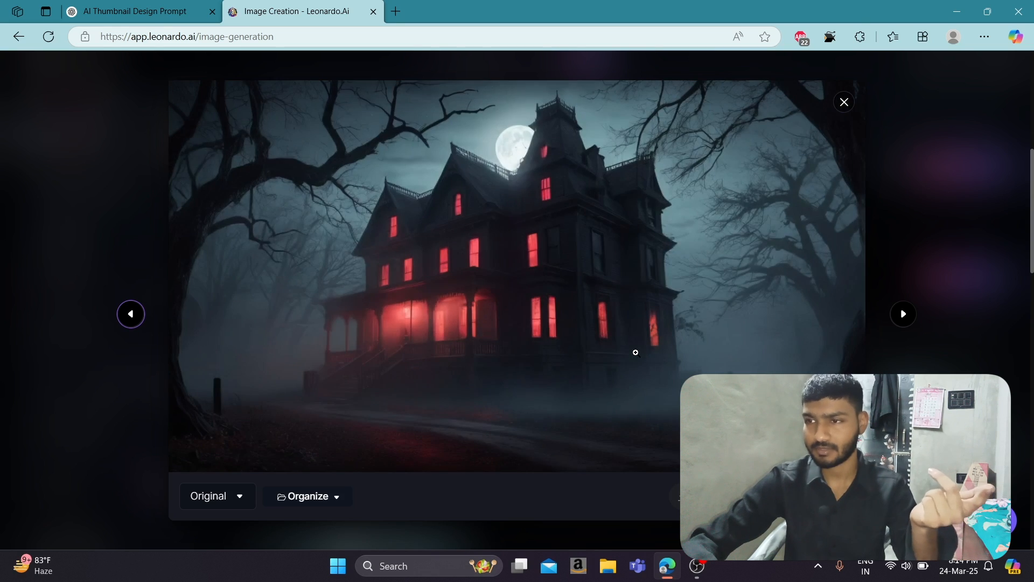
{"action": "left_click", "coordinate": [844, 103]}
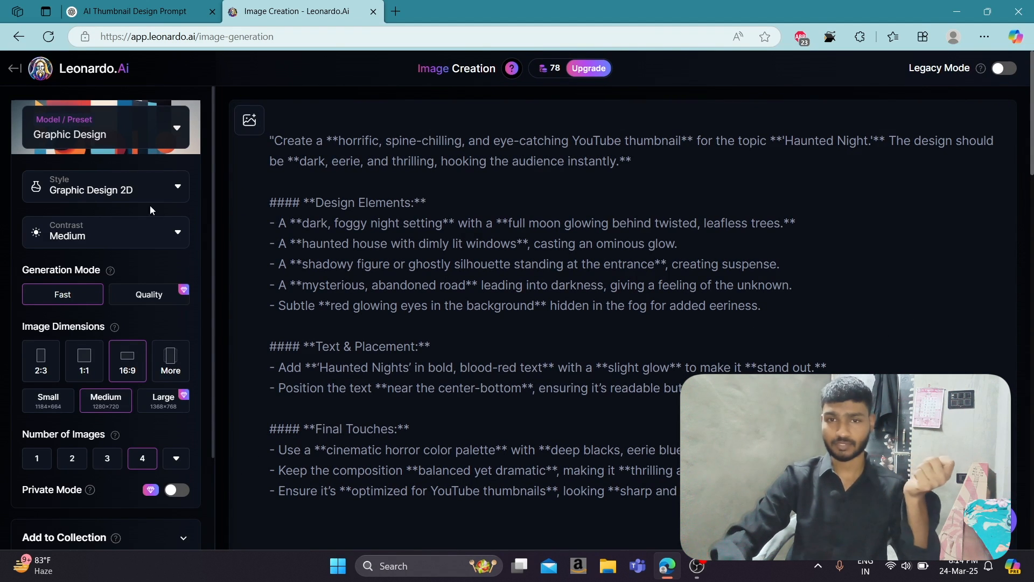
Look over the available model presets and try the 2:3, 1:1 and additional image dimension options
{"action": "left_click", "coordinate": [152, 131]}
{"action": "scroll", "coordinate": [354, 329], "scroll_direction": "down", "scroll_amount": 2}
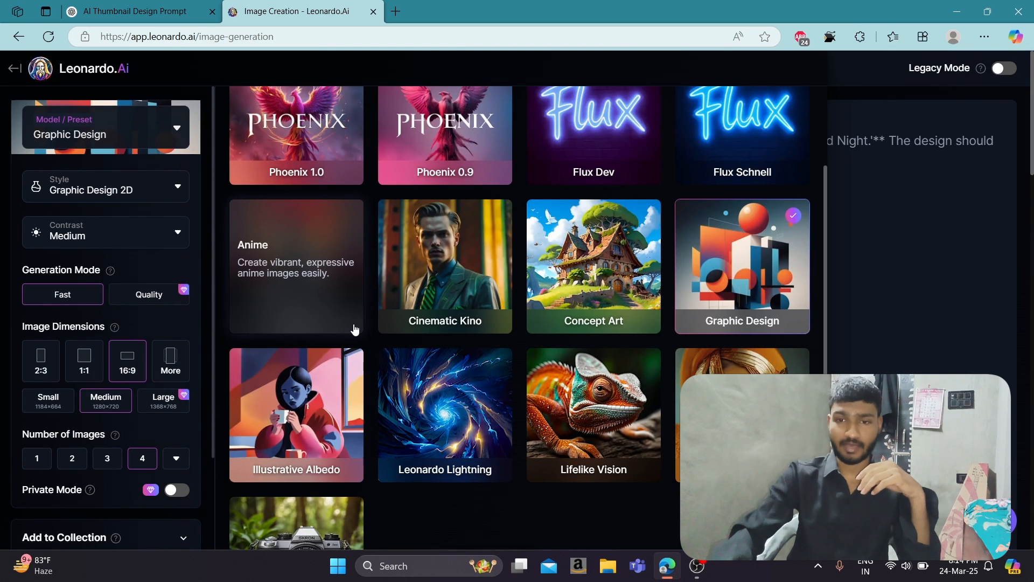
{"action": "left_click", "coordinate": [46, 380]}
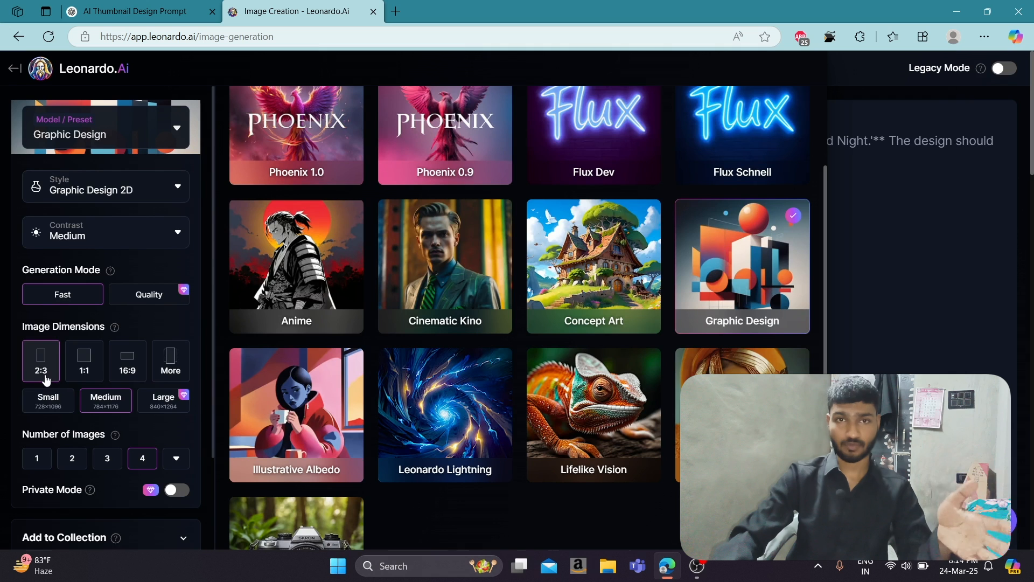
{"action": "left_click", "coordinate": [96, 365]}
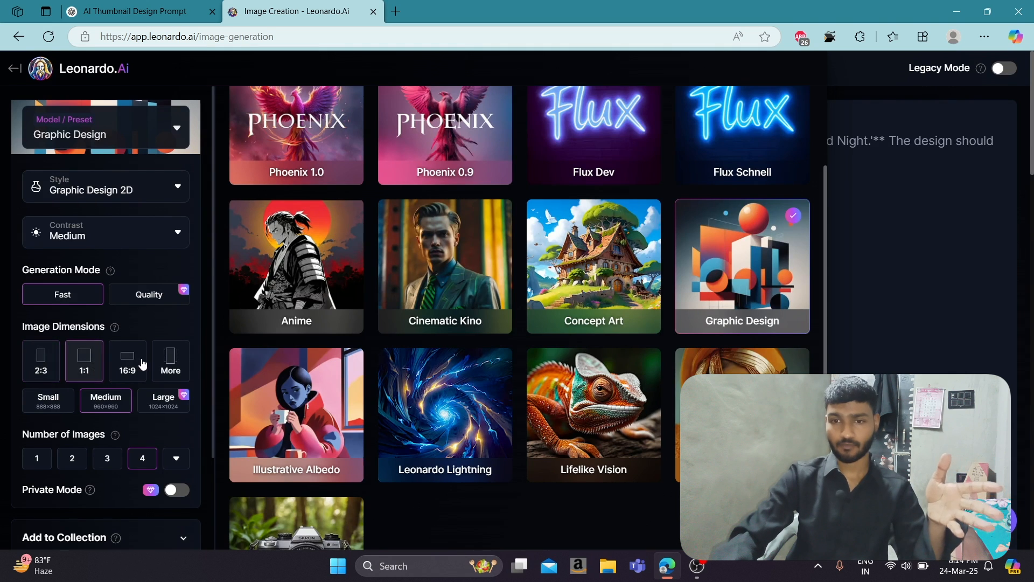
{"action": "left_click", "coordinate": [168, 366]}
{"action": "mouse_move", "coordinate": [322, 249]}
{"action": "left_mouse_down"}
{"action": "mouse_move", "coordinate": [308, 249]}
{"action": "mouse_move", "coordinate": [319, 250]}
{"action": "left_mouse_up"}
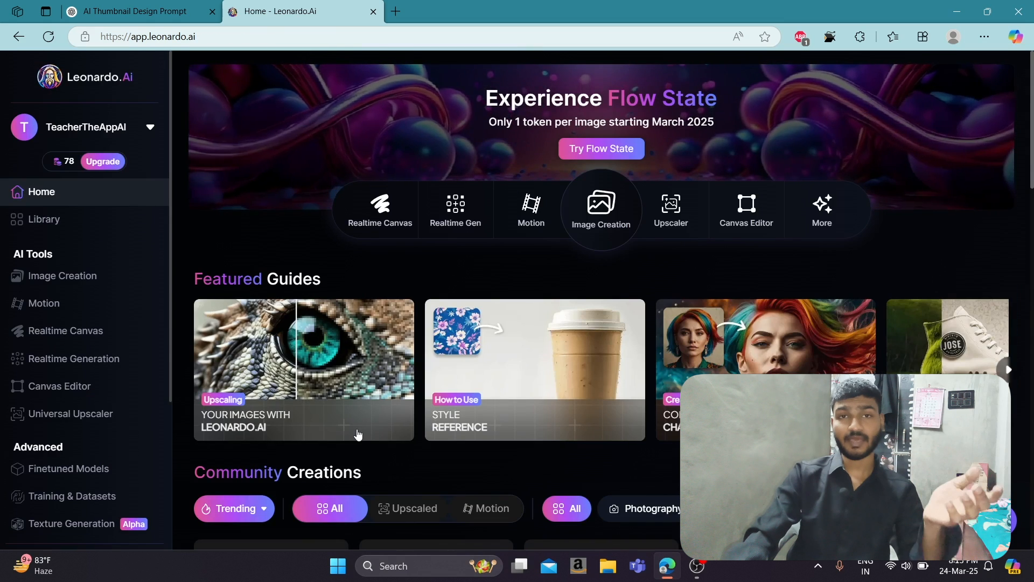